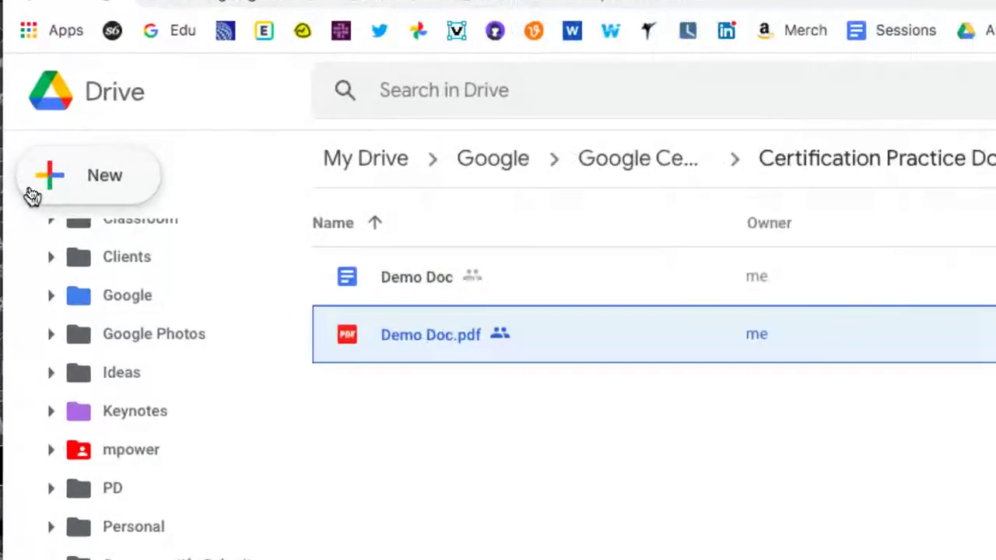
Create a new blank Google Slides presentation from Google Drive's New menu
left_click(69, 203)
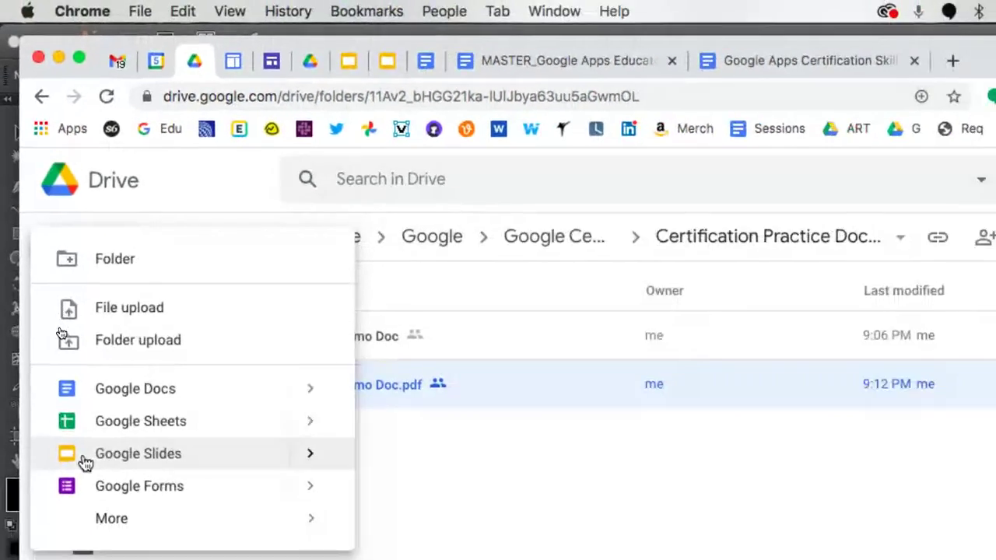
left_click(106, 453)
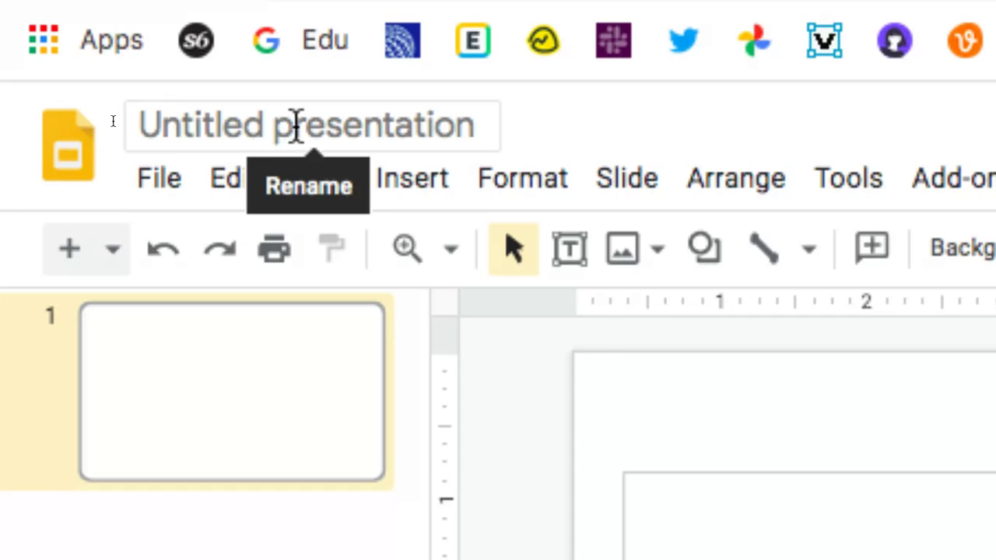
Rename the untitled presentation to 'Demo Presentation'
left_click(297, 129)
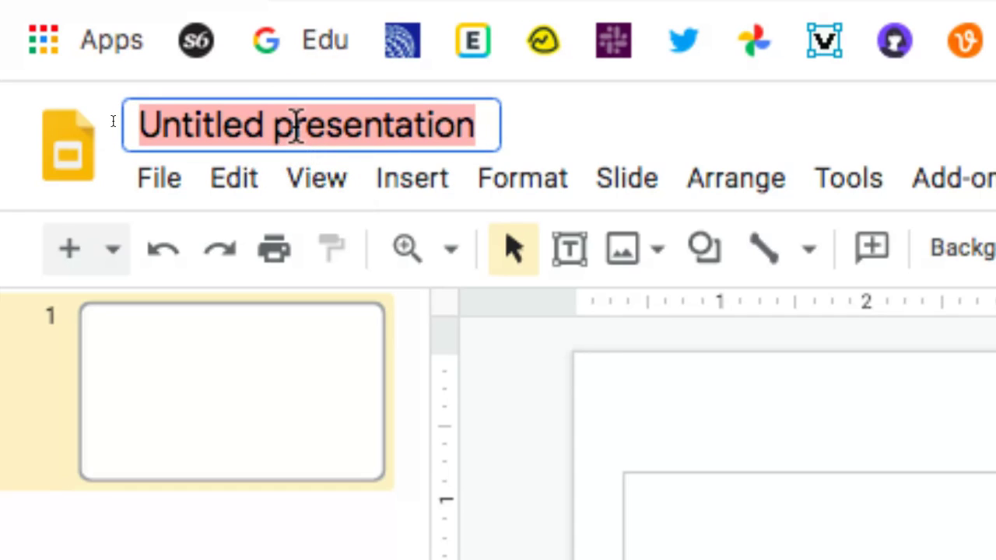
type("Demo P")
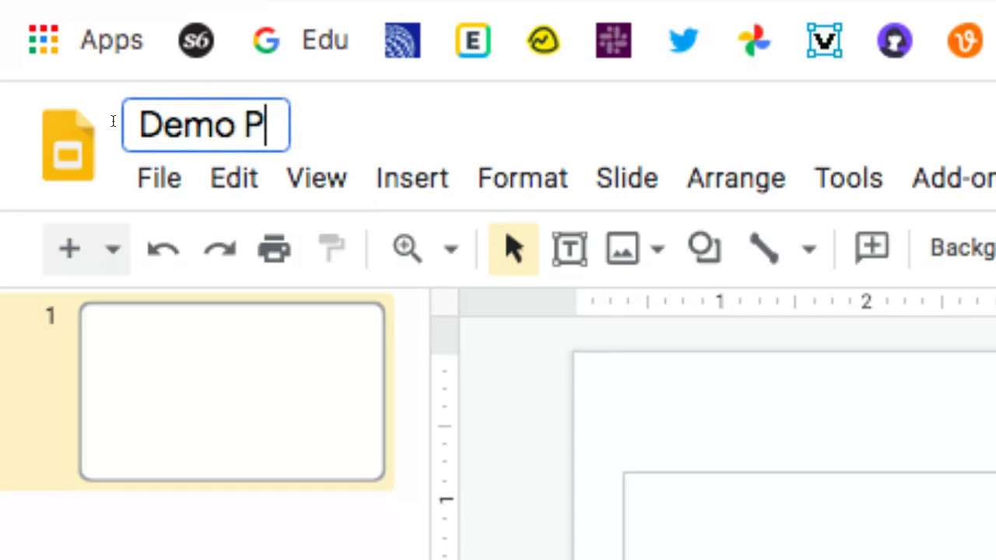
type("resentation")
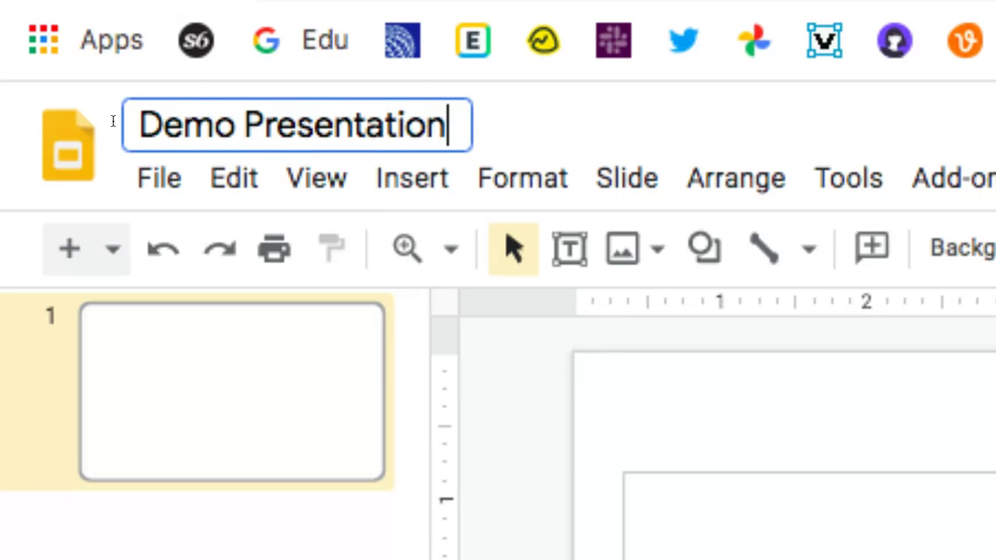
left_click(700, 414)
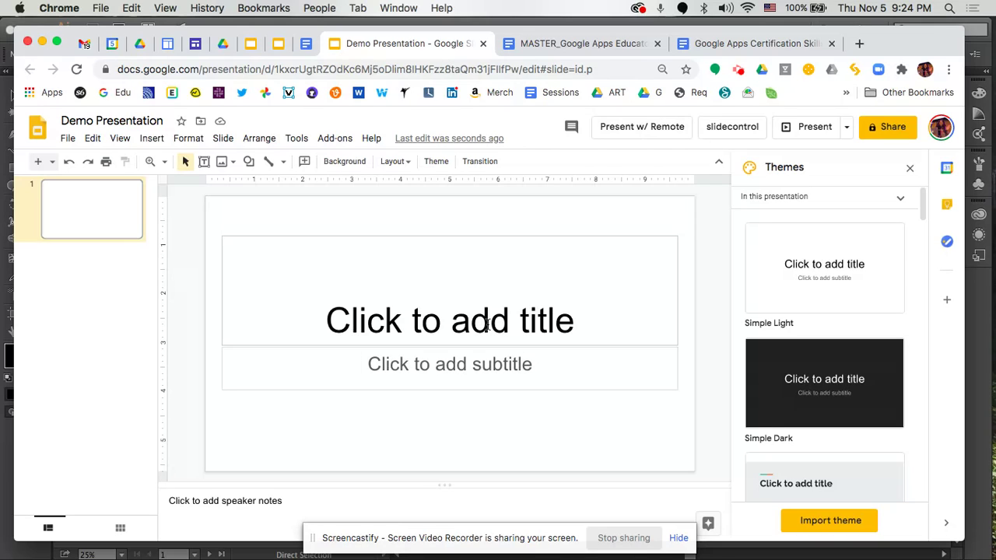
left_click(488, 324)
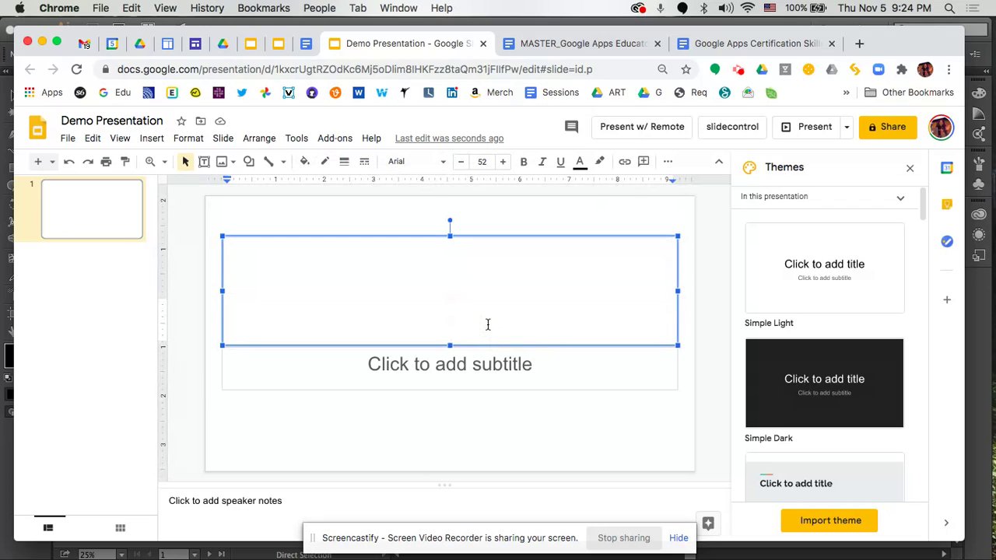
Enter 'Demo' as the title and 'Subtitle' as the subtitle on the title slide
type("Demo")
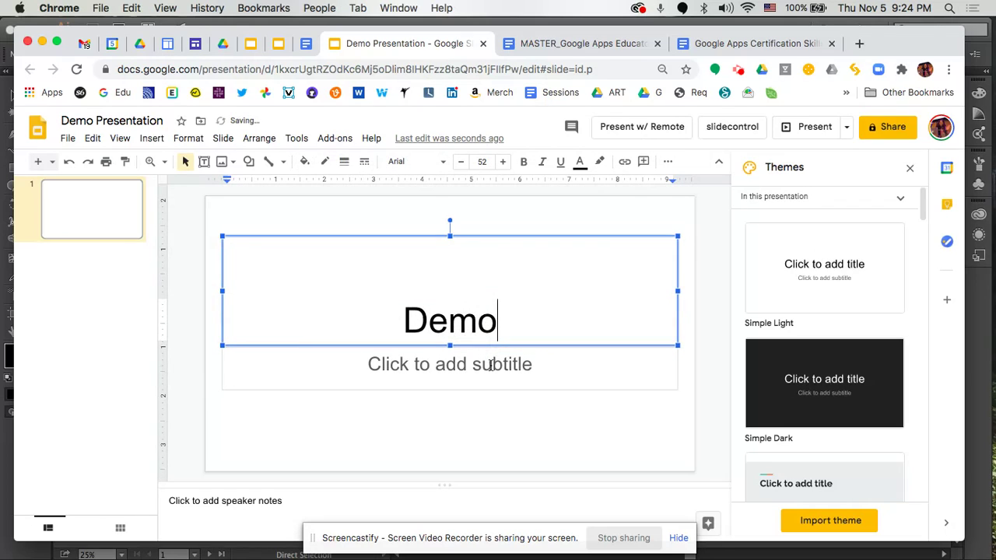
left_click(490, 366)
type("S")
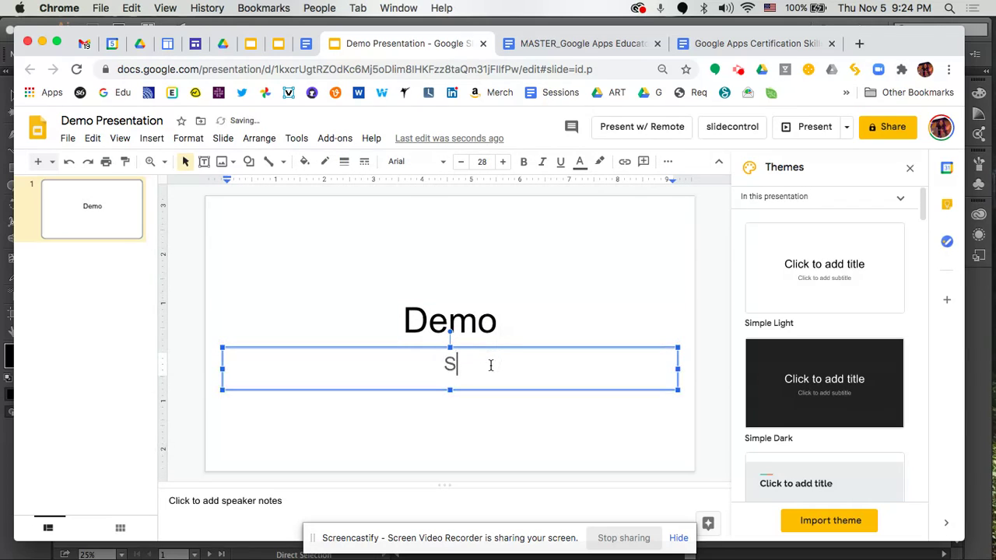
type("ubtitle")
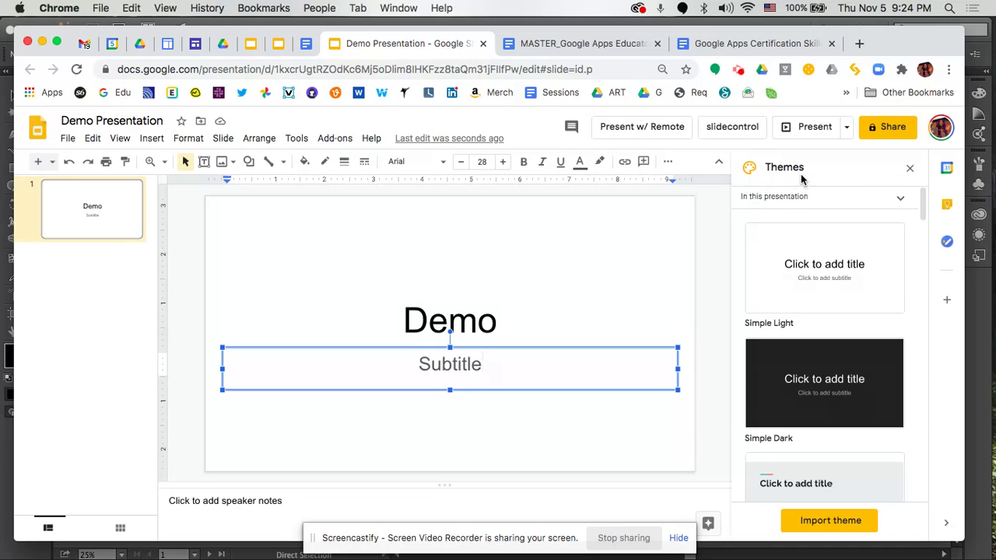
Apply the blue Material theme from the Themes panel
scroll(840, 378, "down", 5)
scroll(843, 379, "down", 4)
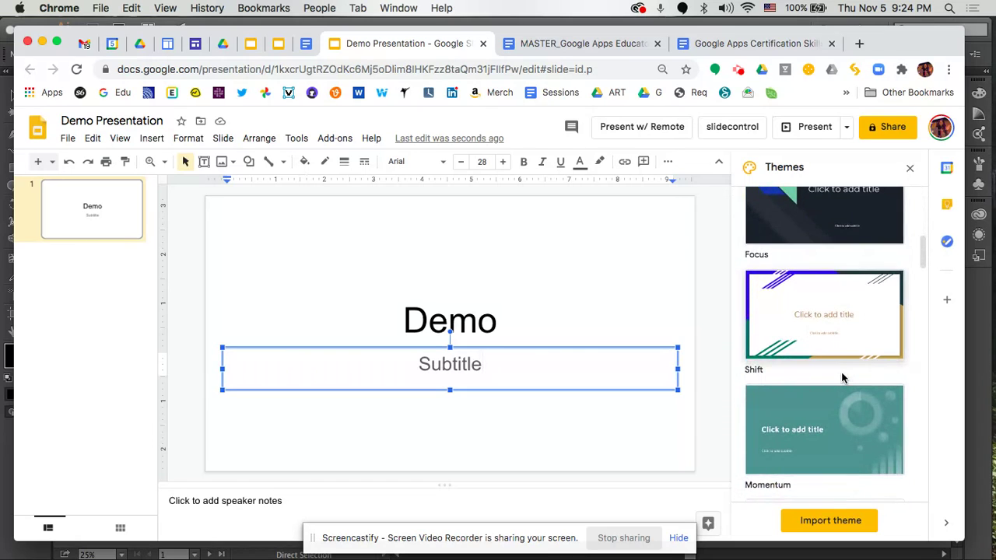
scroll(843, 378, "down", 5)
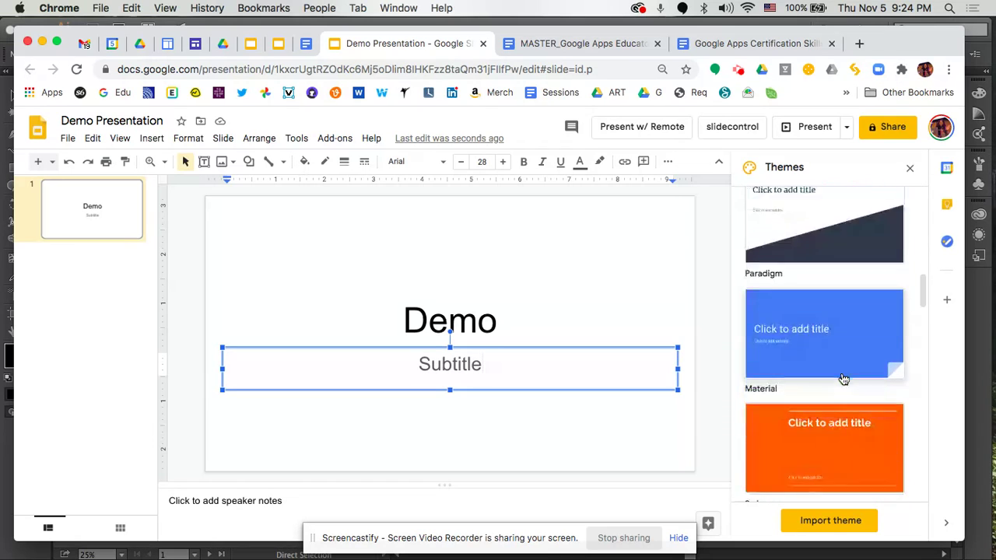
scroll(843, 379, "down", 2)
left_click(849, 304)
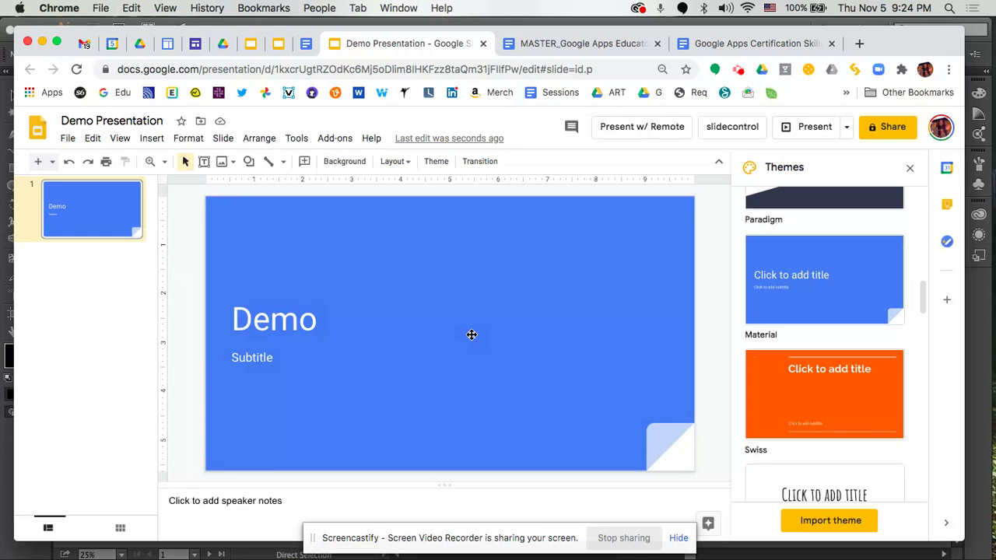
Close the Themes panel and add a second title-and-body slide via Slide > New slide
left_click(908, 171)
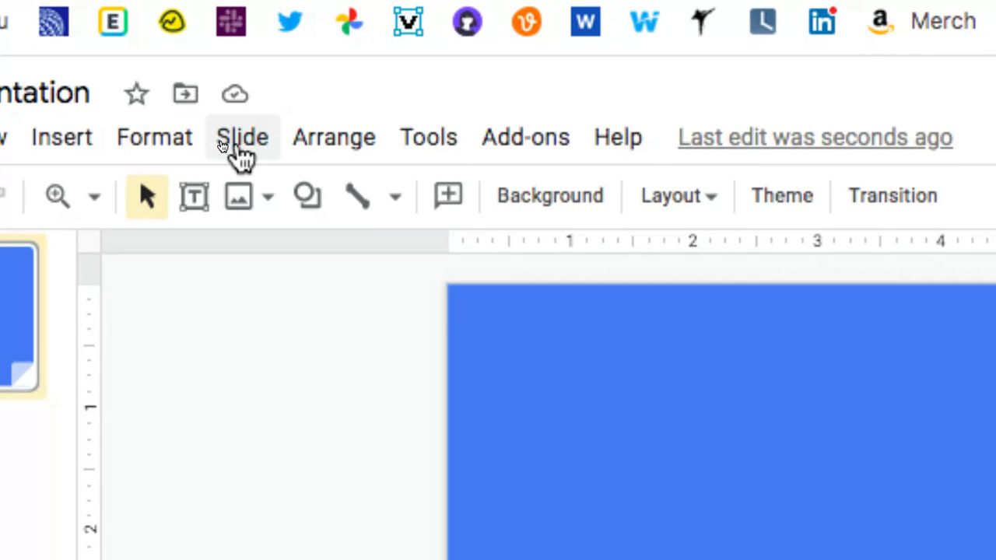
left_click(237, 149)
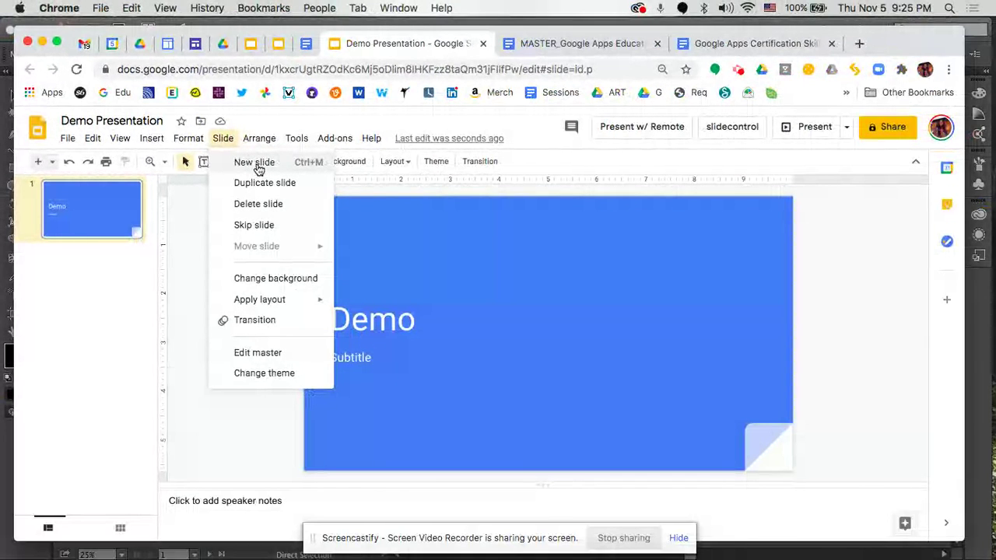
left_click(259, 169)
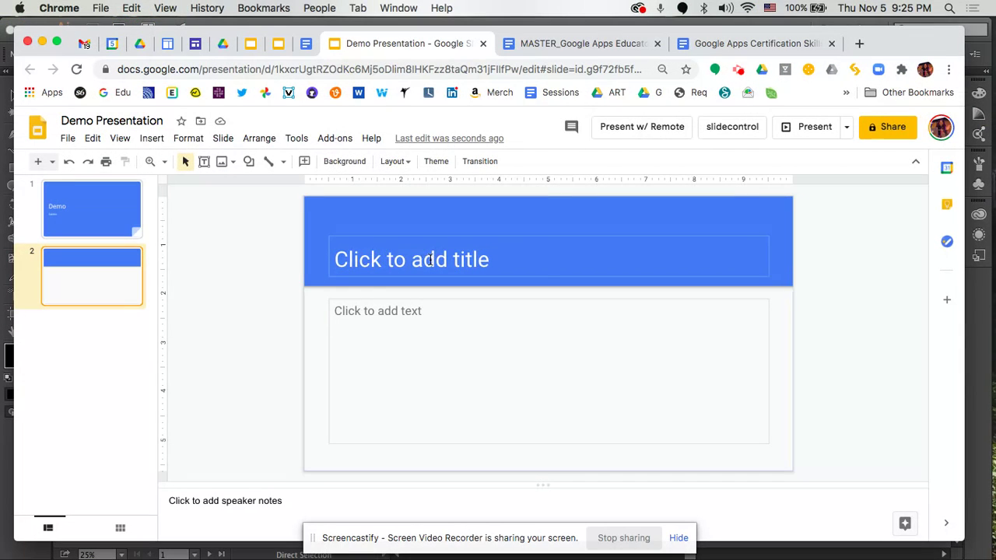
Title slide 2 'Demo Slide 1' and delete its empty body placeholder
left_click(430, 260)
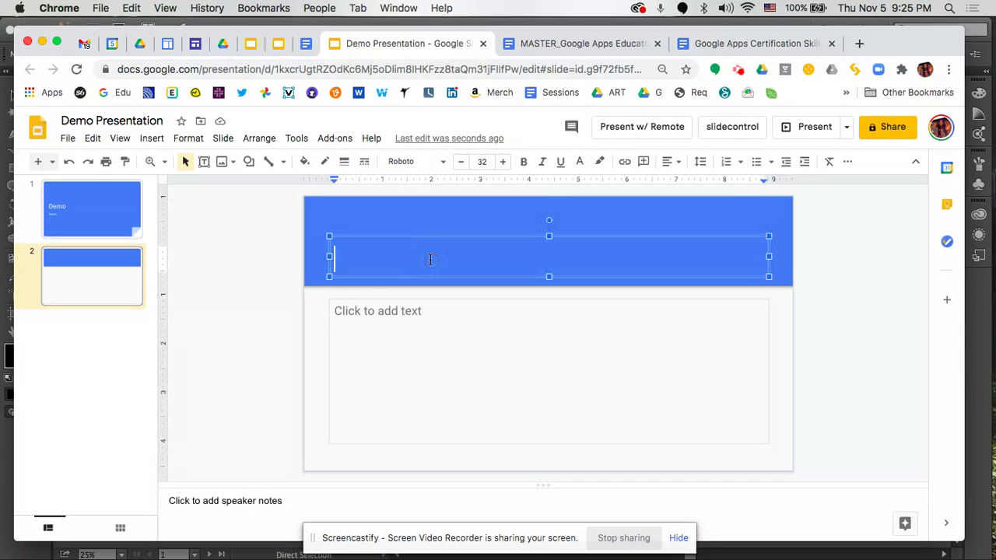
type("Ddemo")
key("BackSpace")
key("BackSpace")
key("BackSpace")
key("BackSpace")
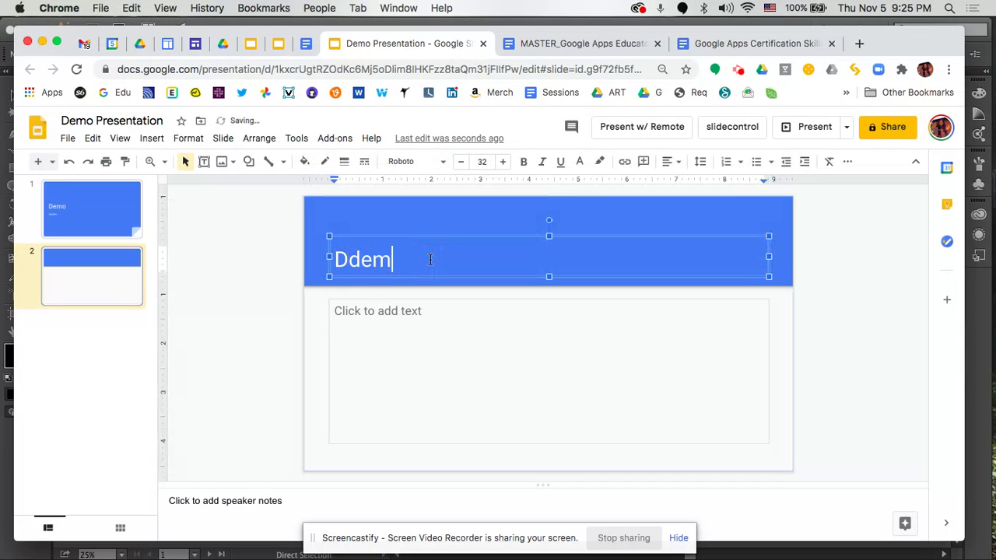
type("emo Slide 1")
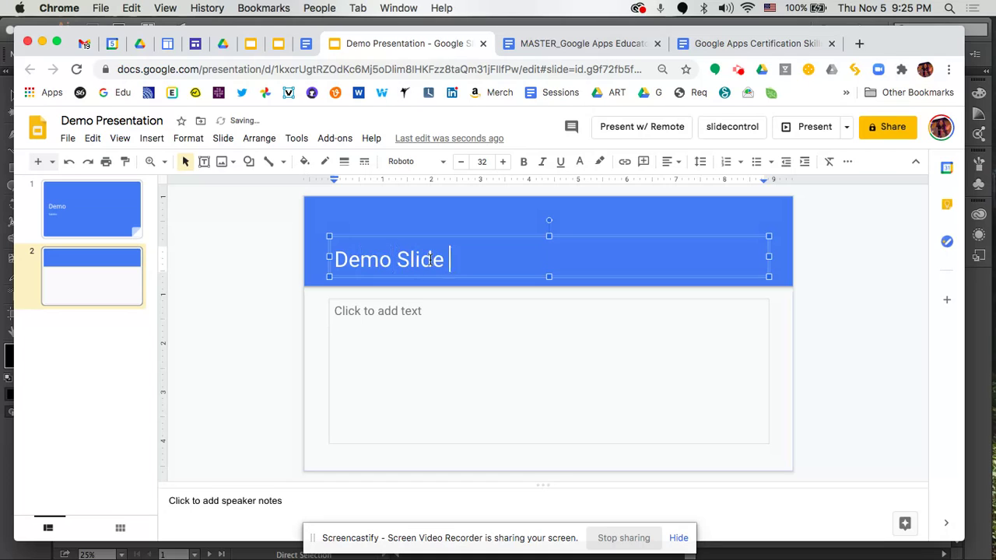
left_click(276, 316)
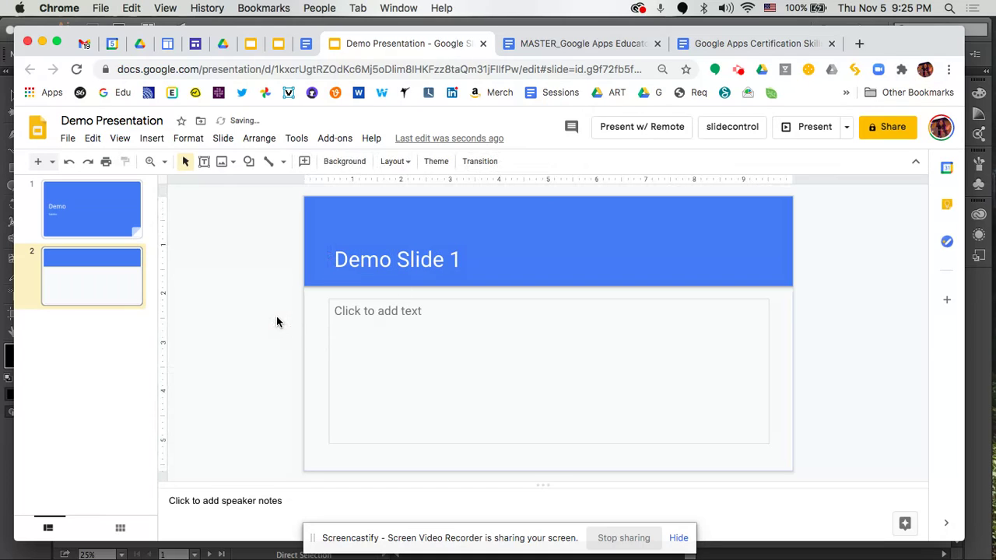
left_click_drag(277, 316, 371, 380)
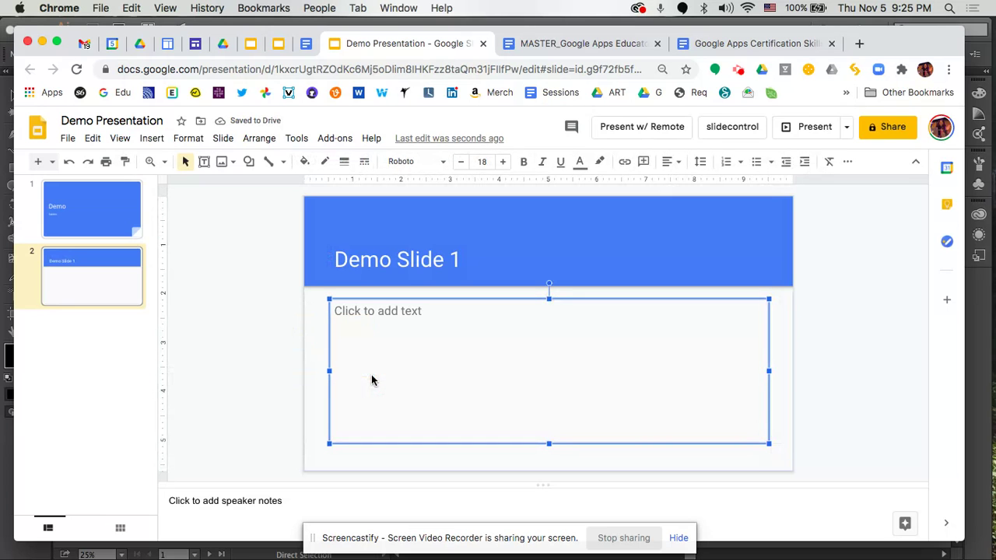
key("Delete")
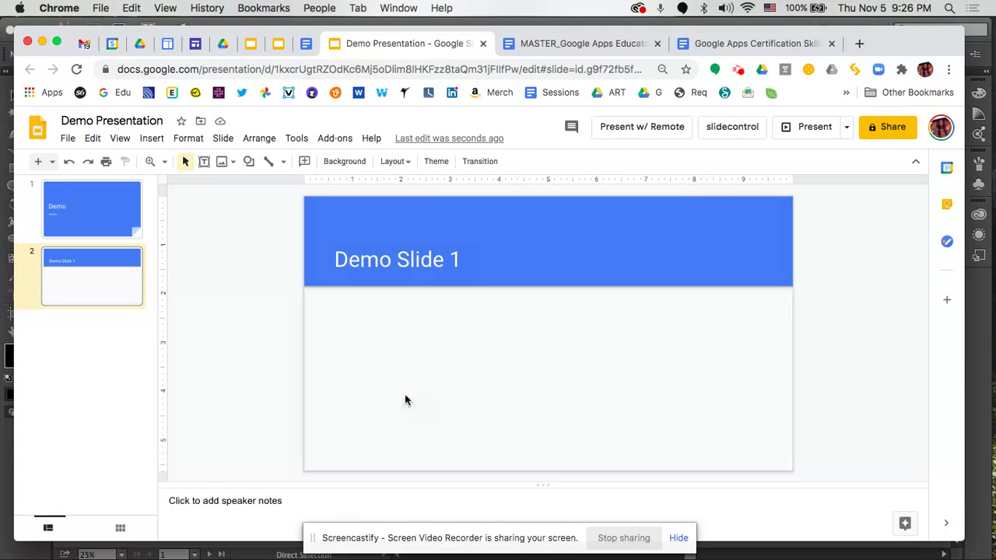
Add a text box reading 'Demo Text Box' below the slide 2 title and select its text
left_click(204, 162)
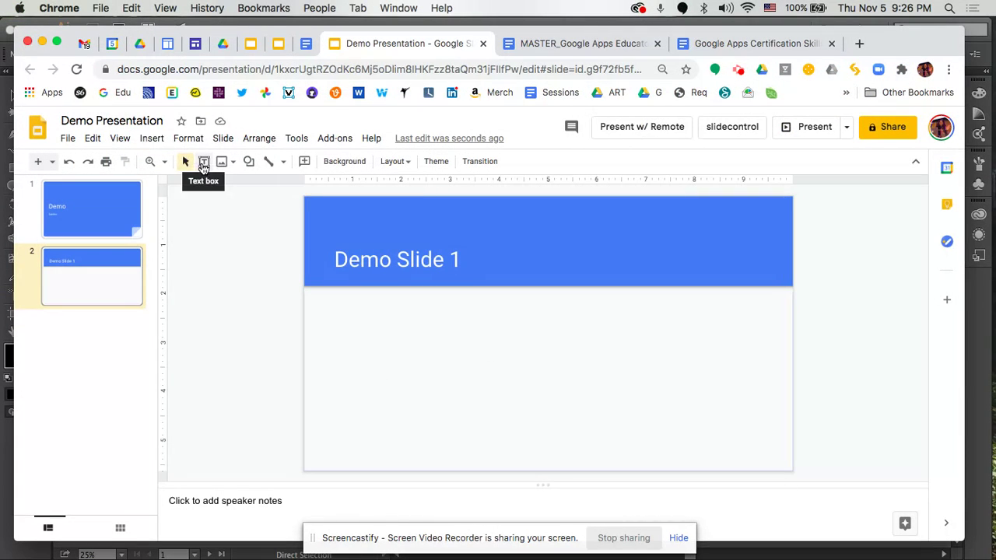
left_click_drag(354, 322, 743, 421)
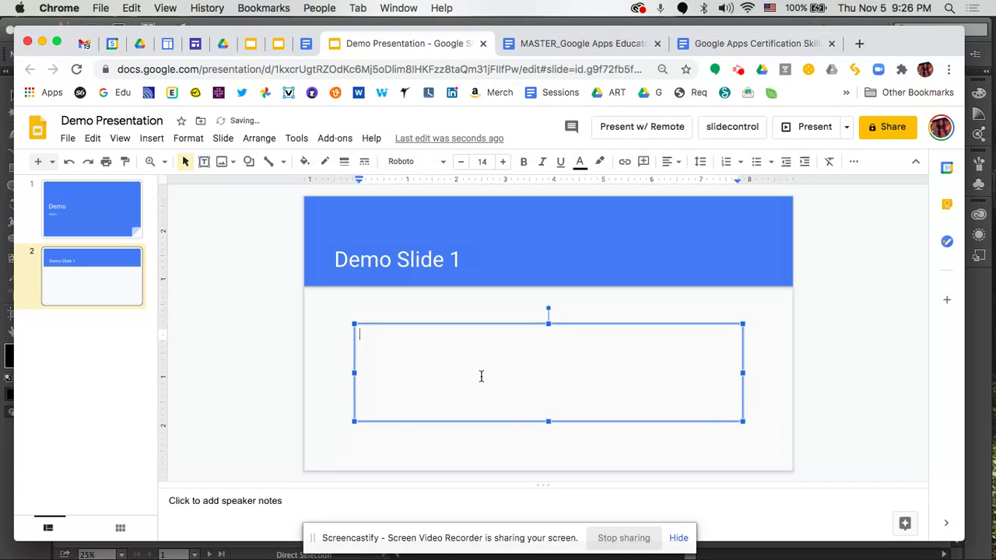
type("Demo ")
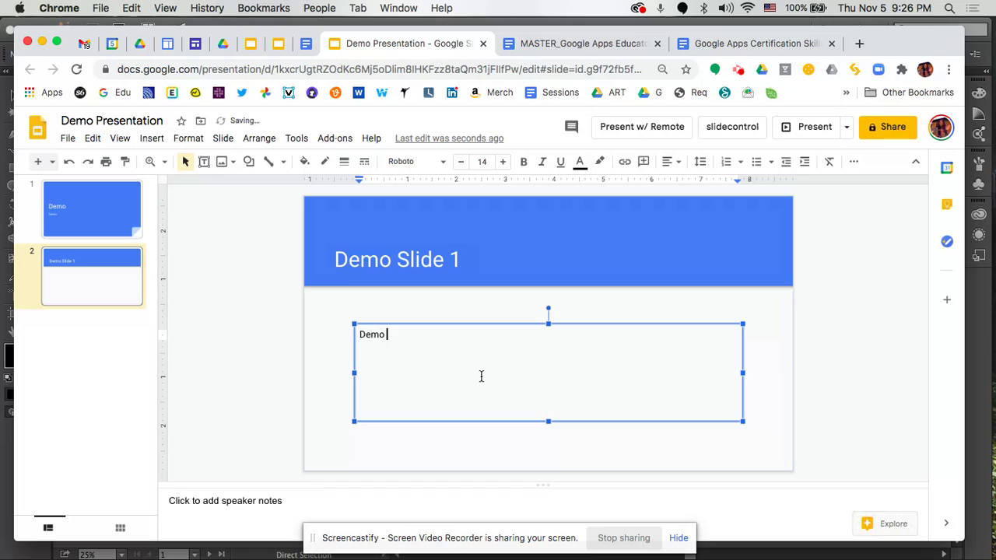
type("Text Box")
key("BackSpace")
key("super+a")
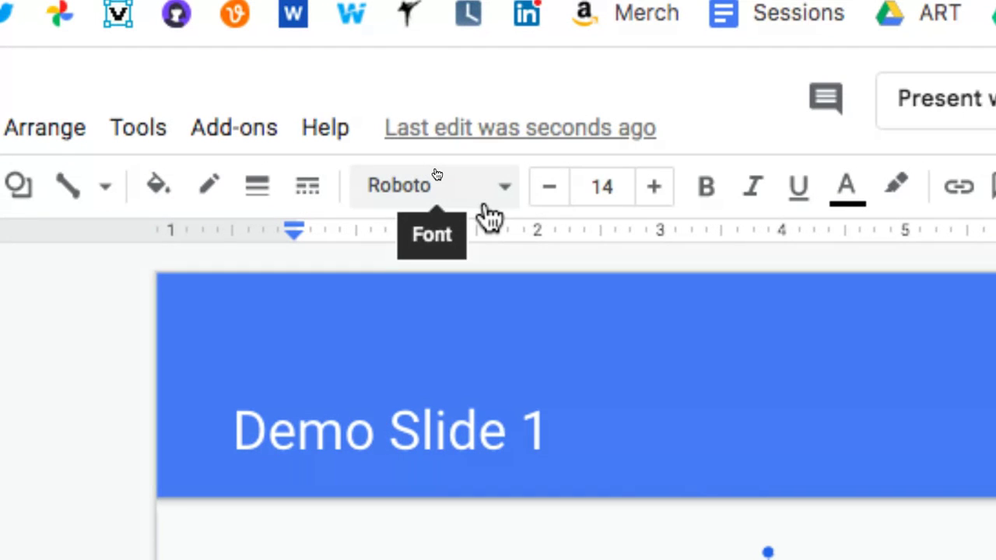
Look through the font list without changing the font, then return to Google Drive
left_click(439, 176)
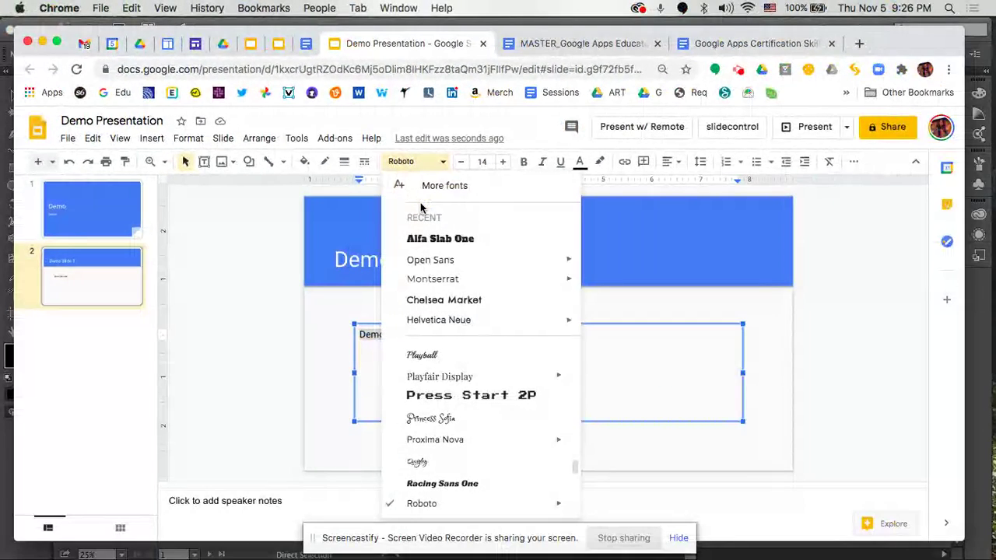
left_click(666, 338)
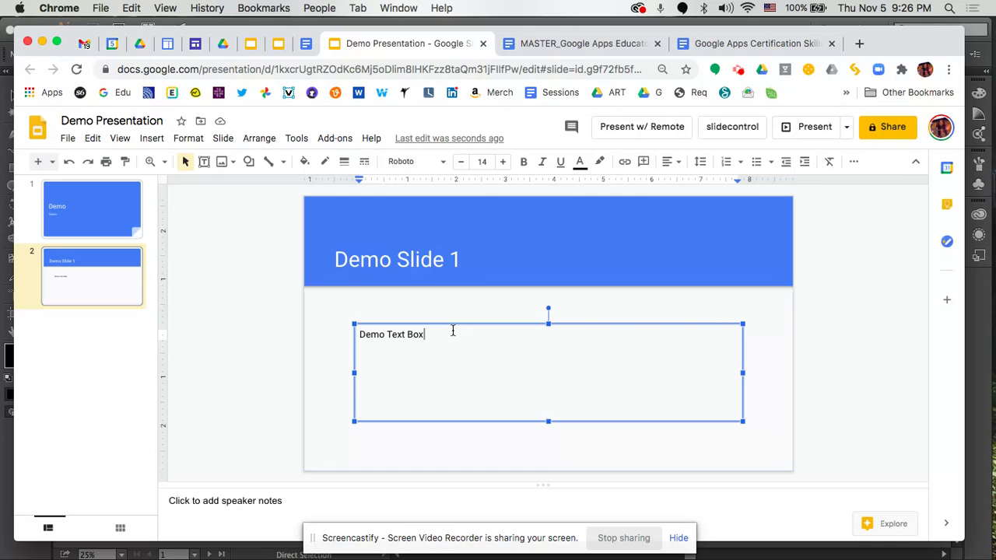
left_click(317, 381)
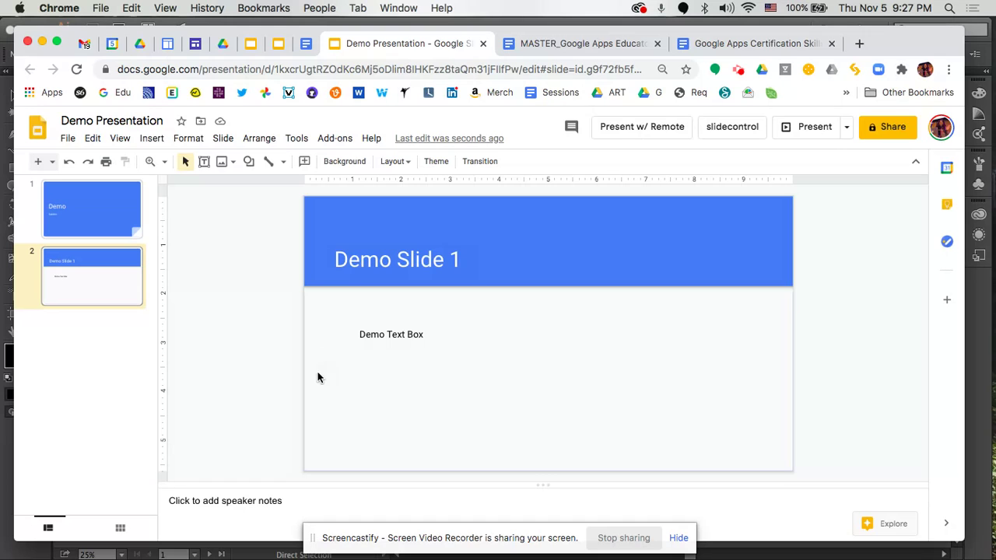
left_click(139, 45)
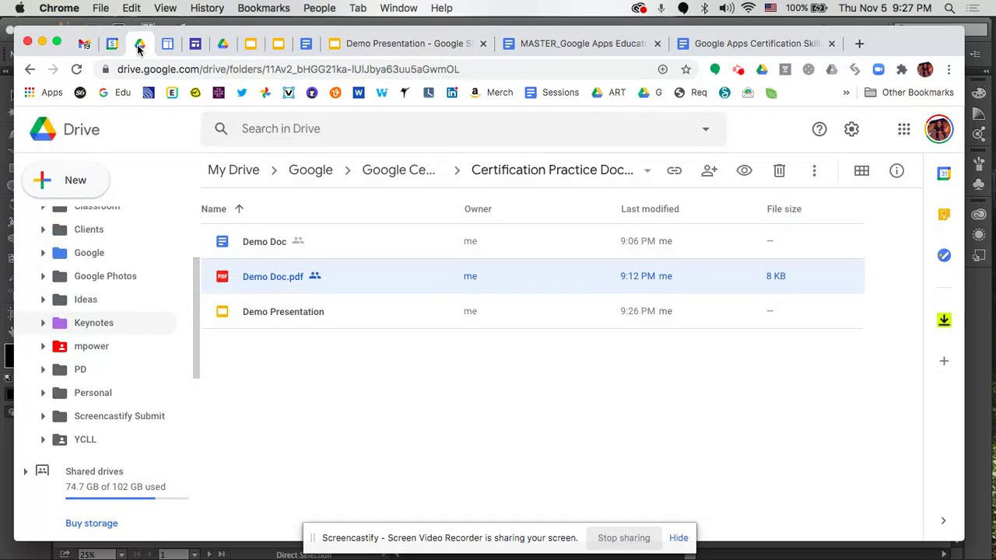
Create a second blank Google Slides presentation from Drive's New menu
left_click(47, 182)
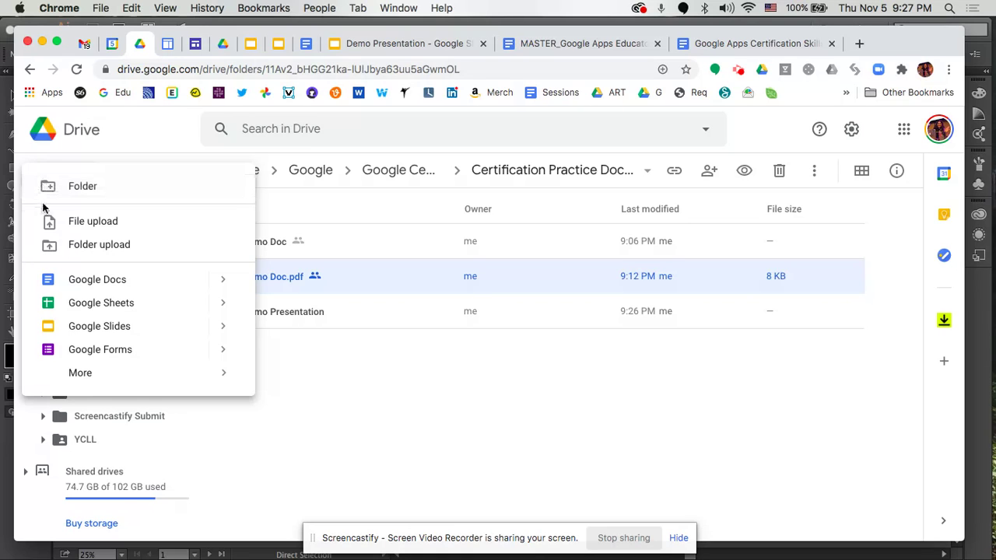
left_click(56, 327)
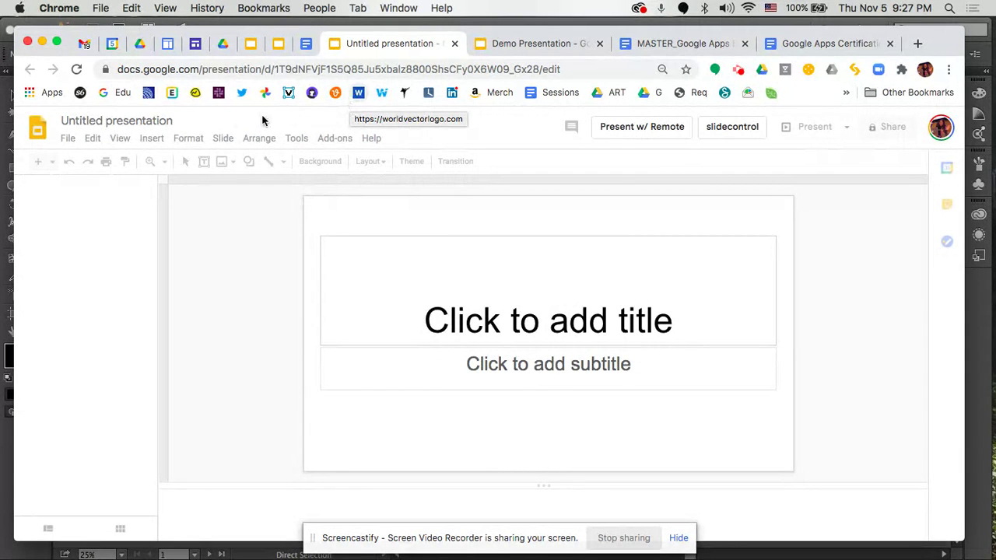
Rename the new presentation to 'Demo Presentation 2'
left_click(121, 120)
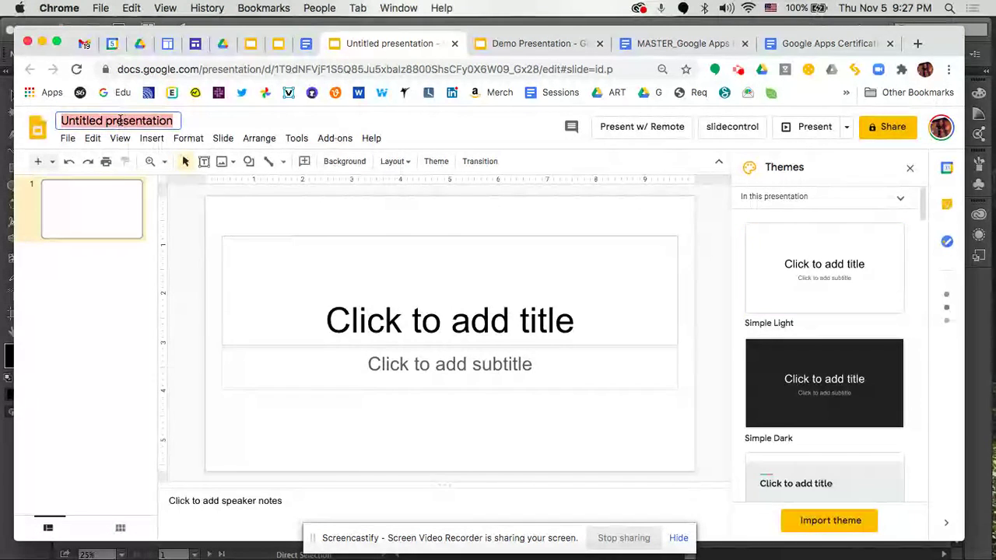
type("Demo Prese")
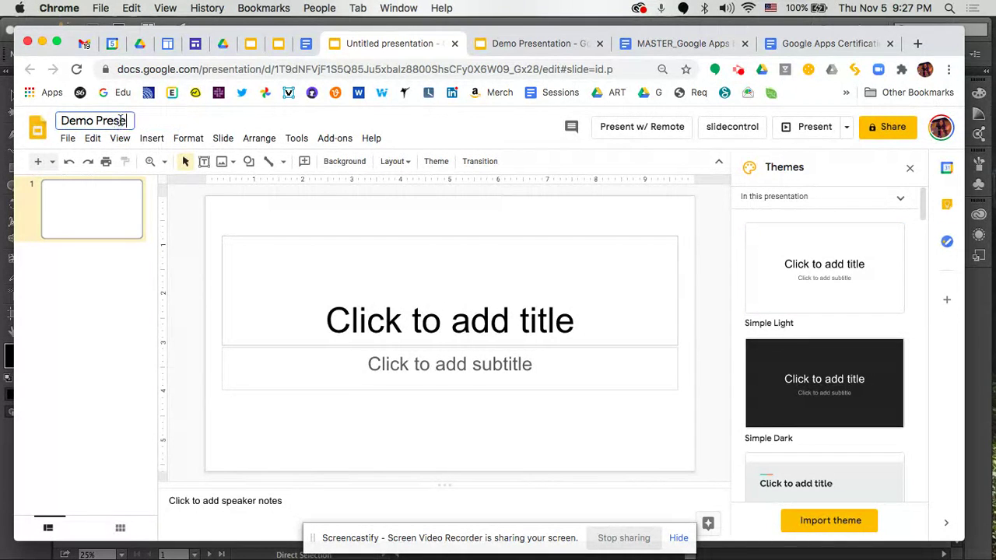
type("ntation 2")
left_click(192, 260)
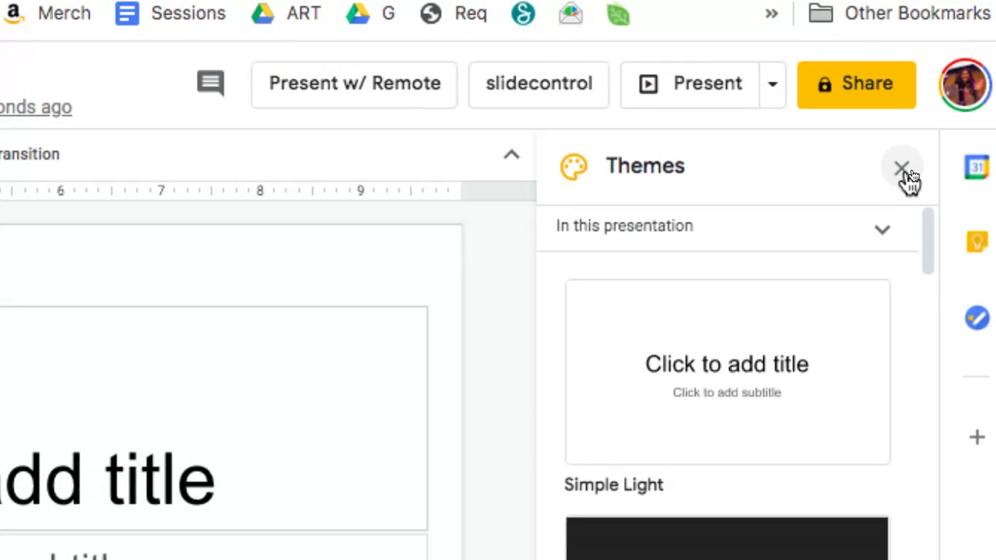
Close the Themes sidebar and delete slide 1's title and subtitle placeholders
left_click(904, 173)
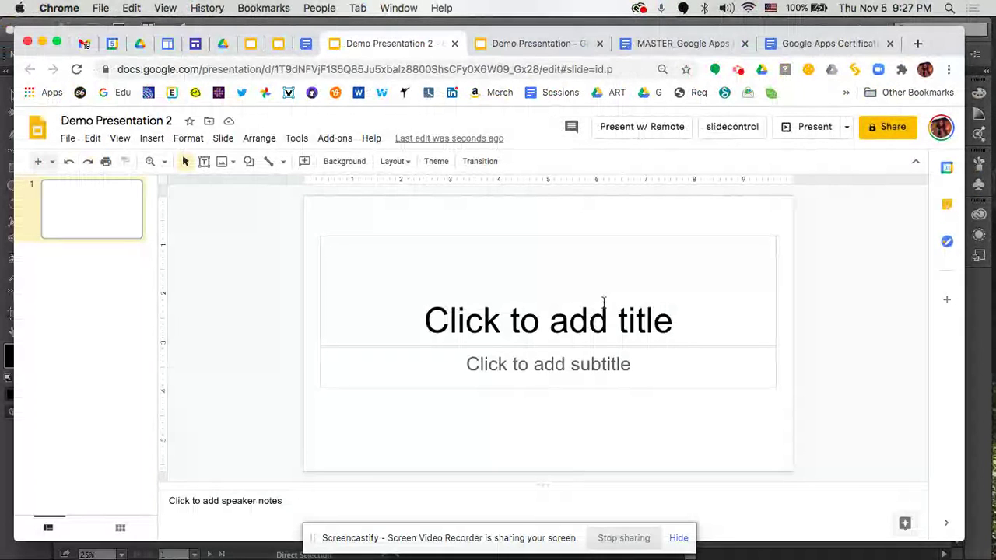
left_click_drag(252, 312, 396, 390)
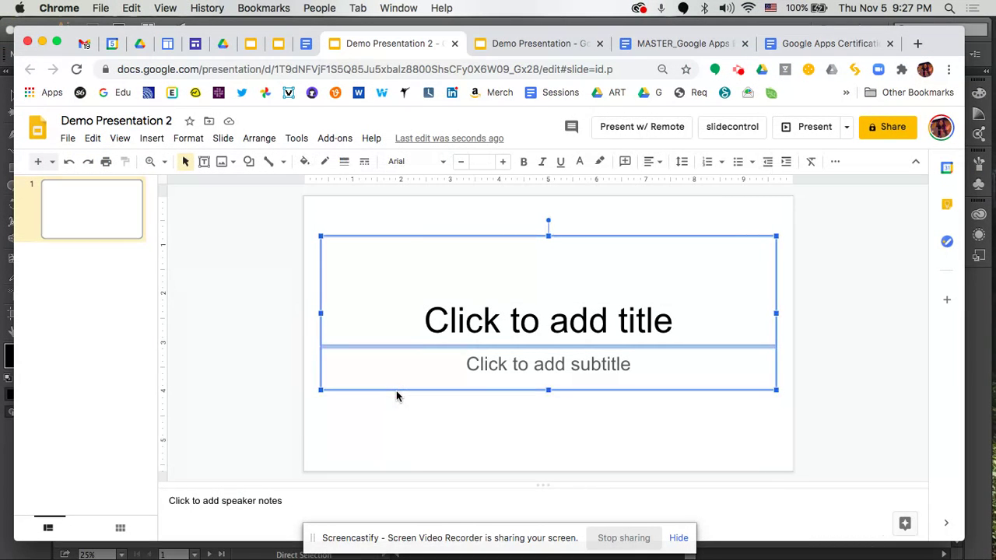
key("Delete")
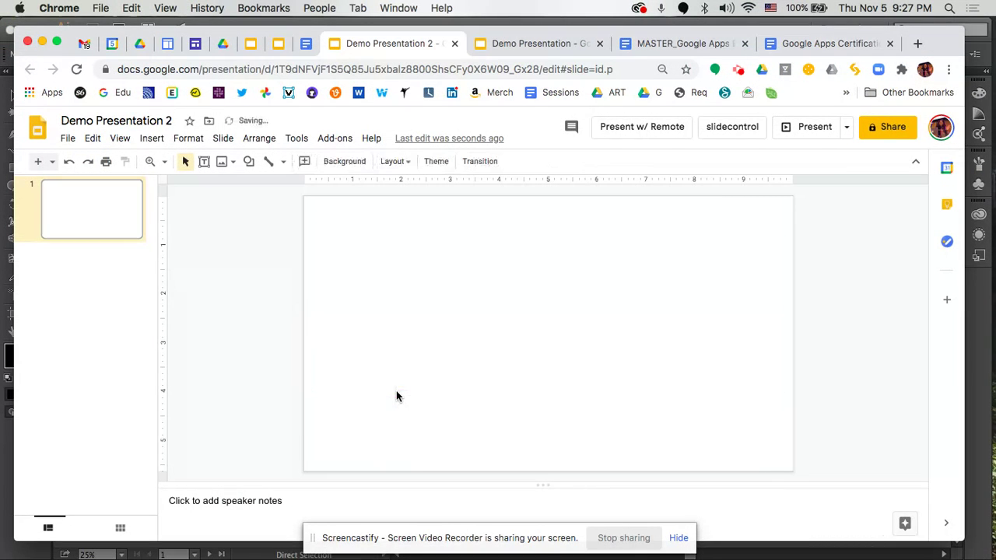
Add a text box reading 'Demo' across the slide top in Alfa Slab One at 60 pt
left_click(204, 165)
left_click_drag(316, 207, 720, 269)
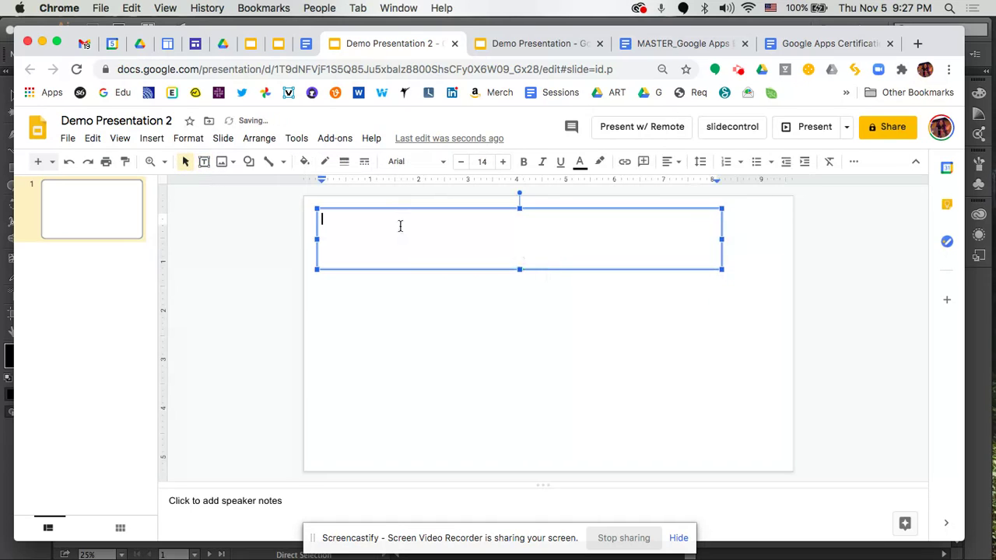
type("Demo")
key("super+a")
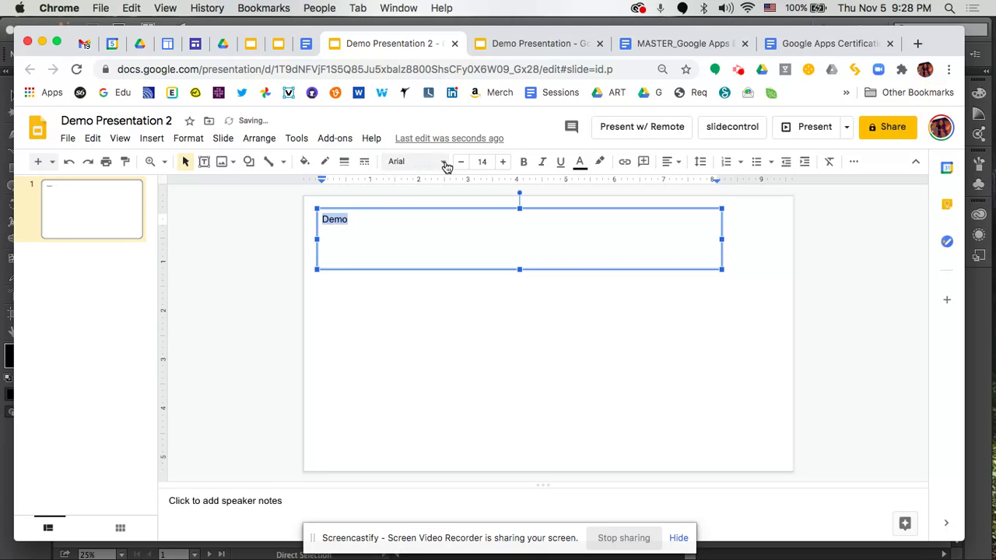
left_click(446, 166)
left_click(459, 239)
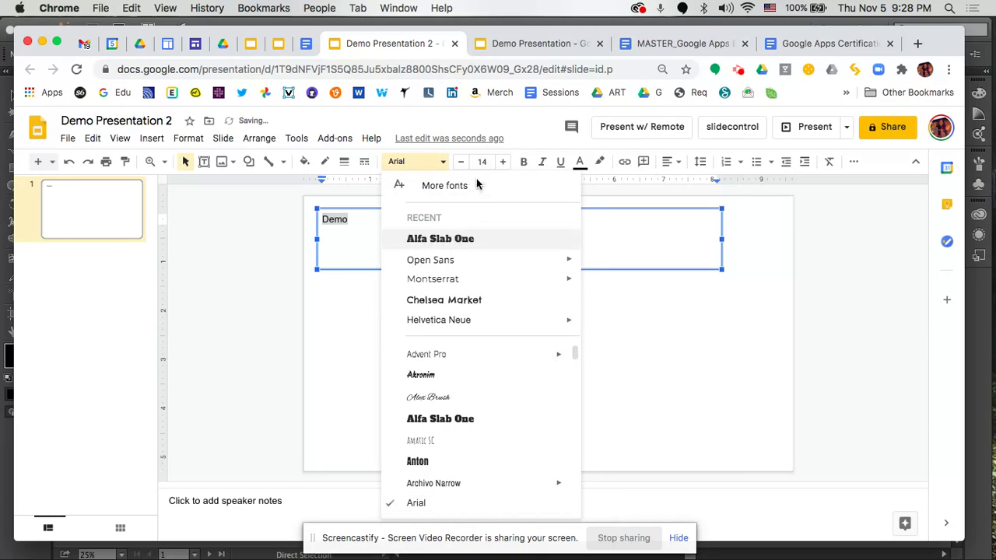
left_click(487, 162)
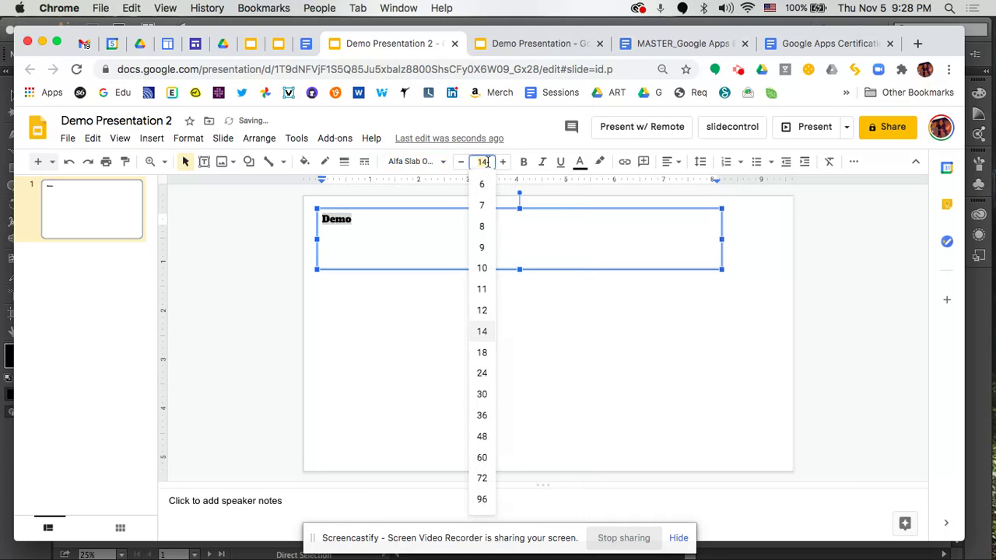
type("60")
key("Return")
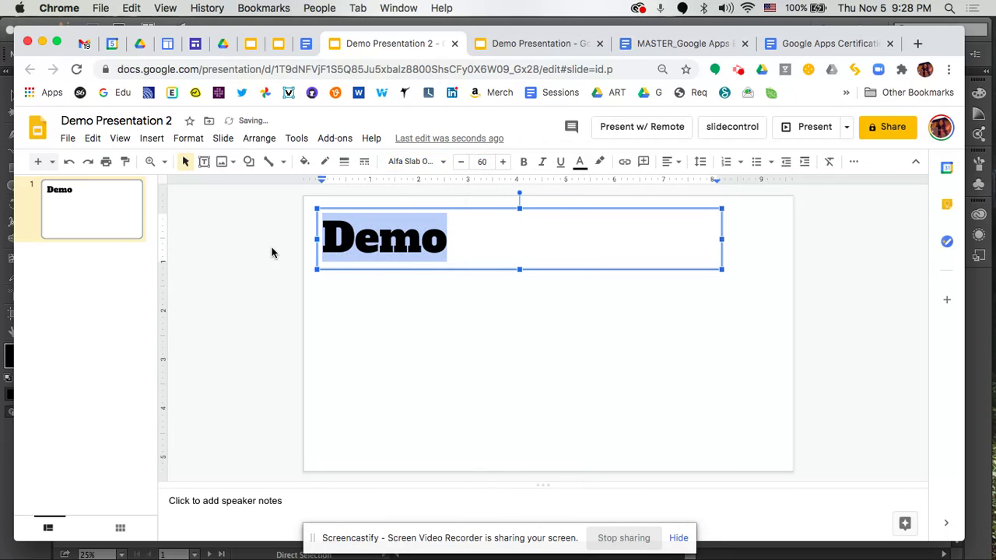
left_click(272, 252)
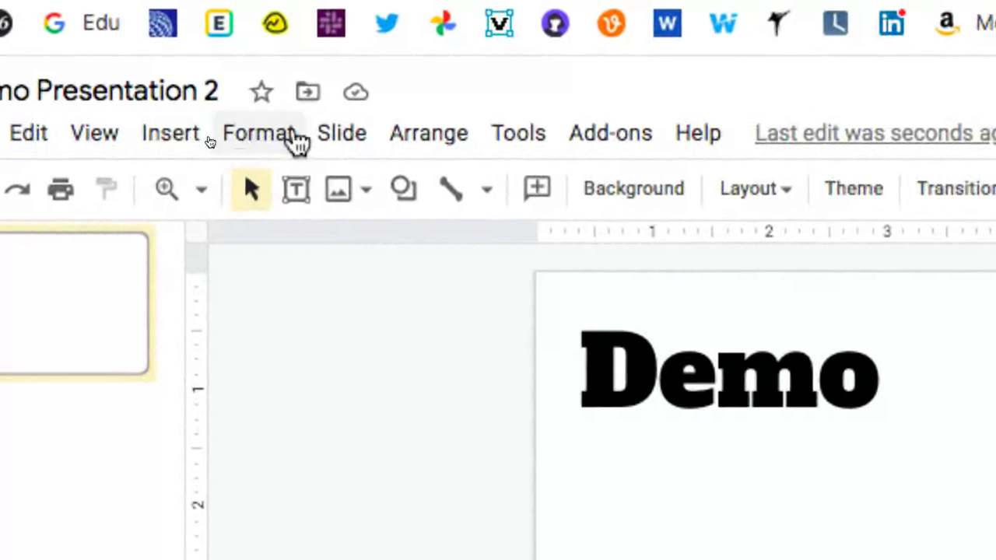
Open the Insert > Image > Search the web panel beside the Demo slide
left_click(163, 134)
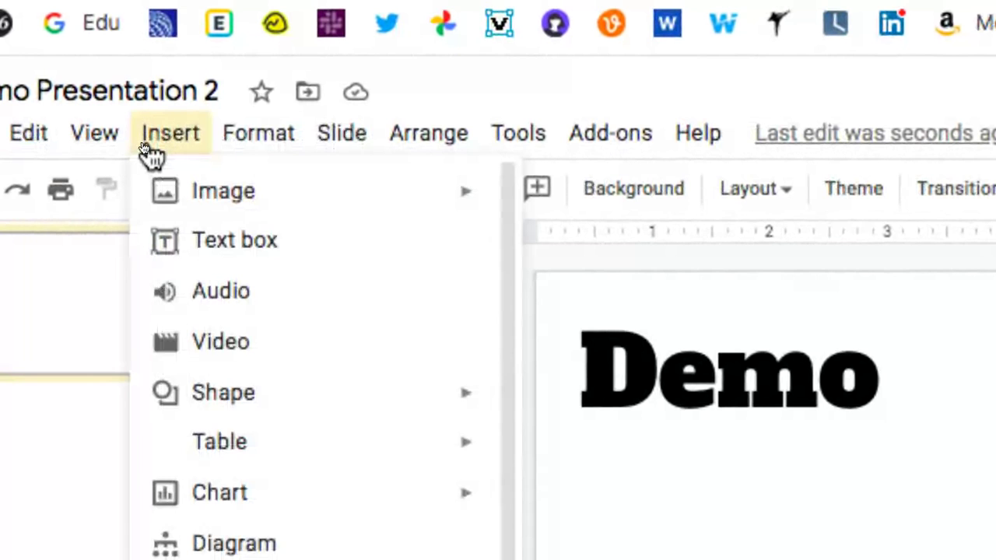
mouse_move(158, 204)
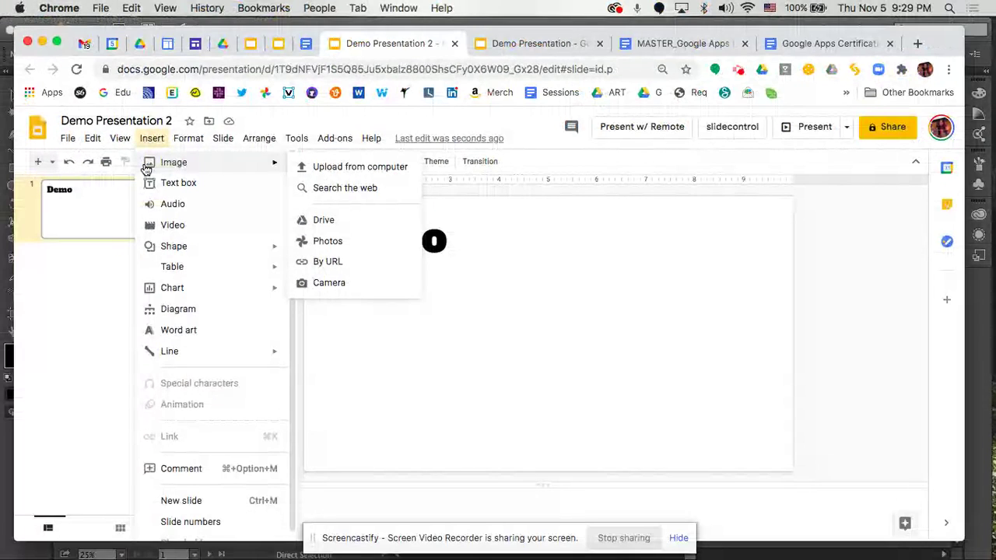
left_click(344, 187)
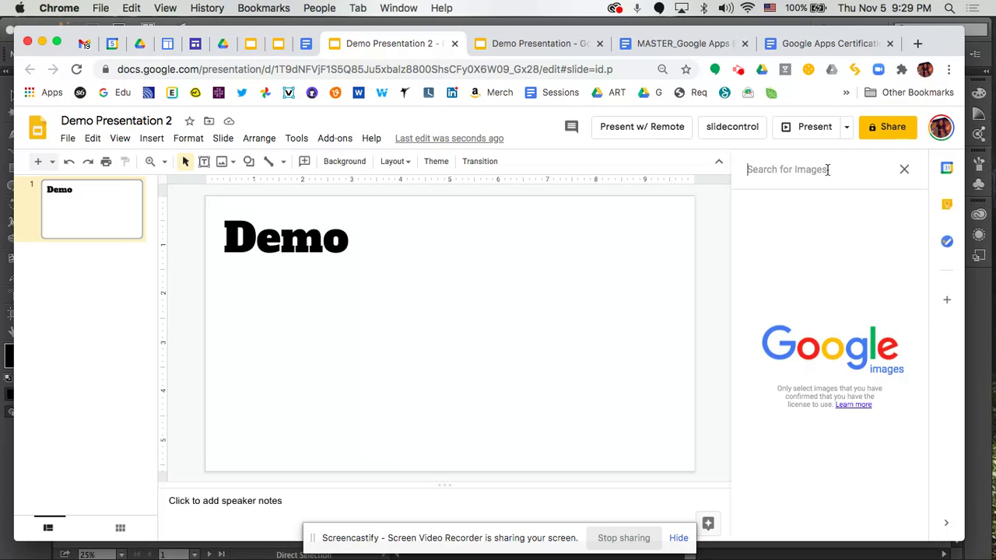
Search web images for 'Flowers' and drag the pink flower photo onto slide 1 below Demo
left_click(819, 169)
type("Flowers")
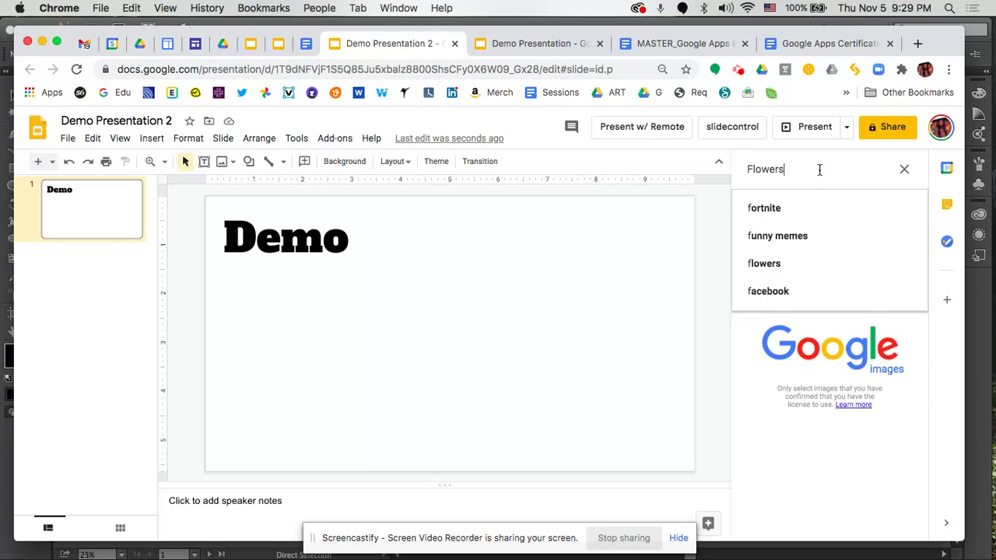
key("Return")
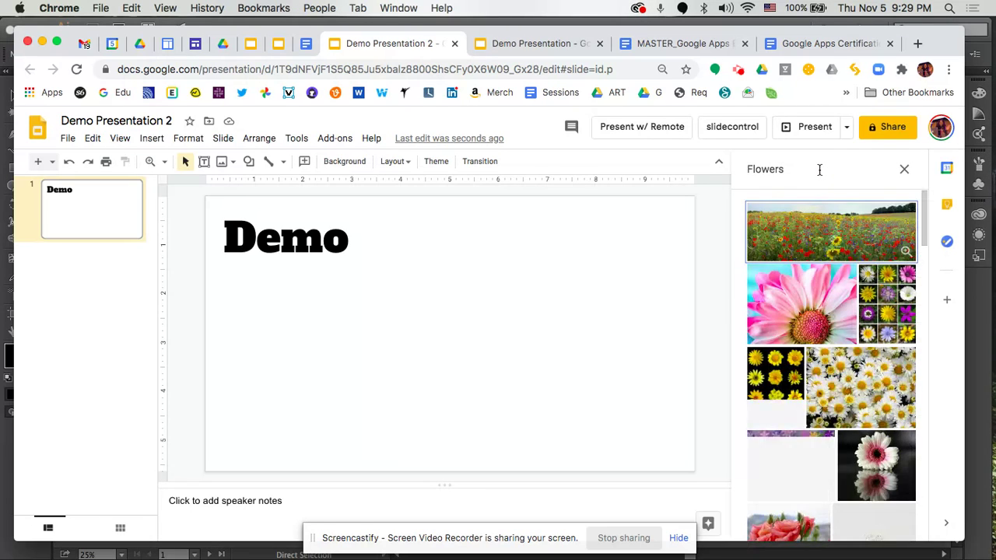
left_click(816, 309)
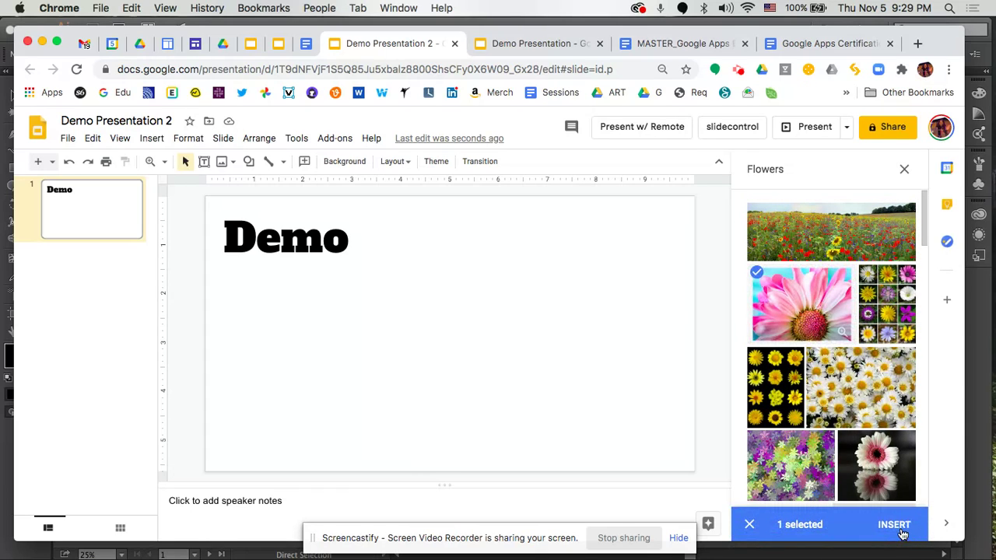
left_click_drag(809, 311, 464, 333)
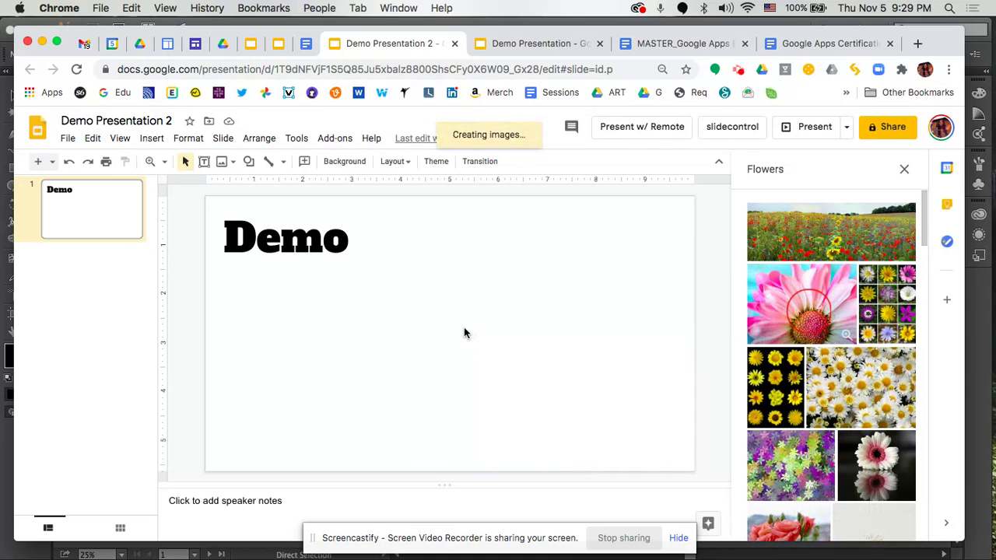
left_click(349, 265)
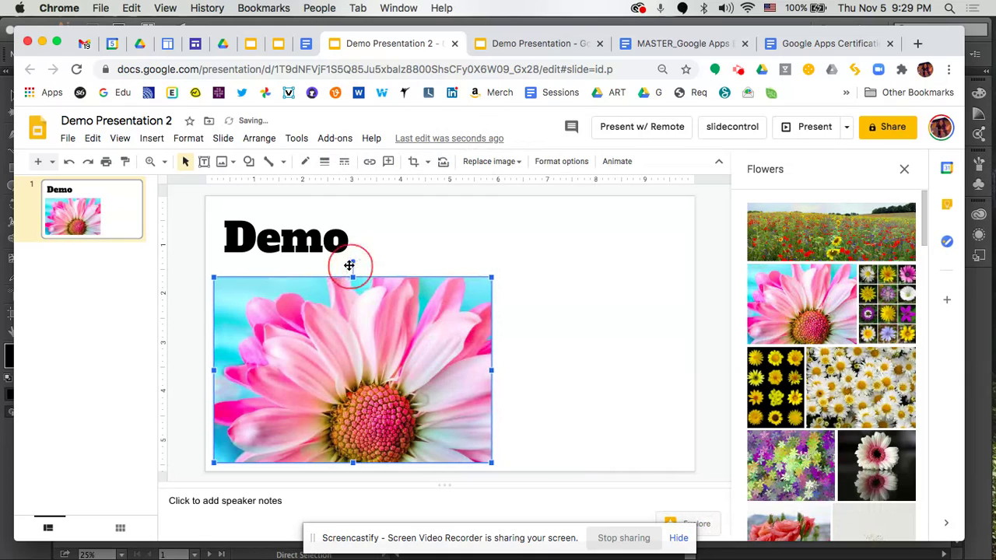
left_click(374, 385)
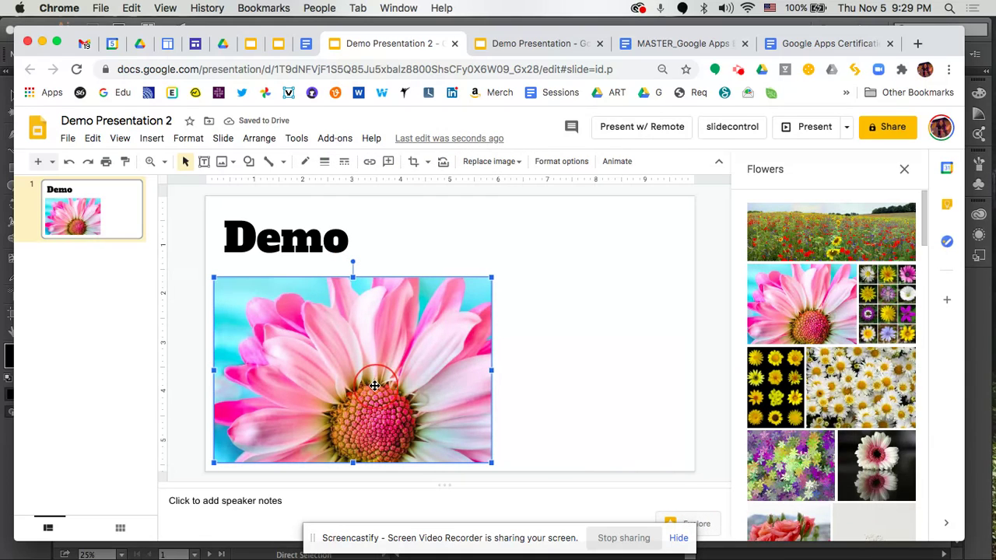
Add a new slide after slide 1 from the filmstrip
right_click(135, 216)
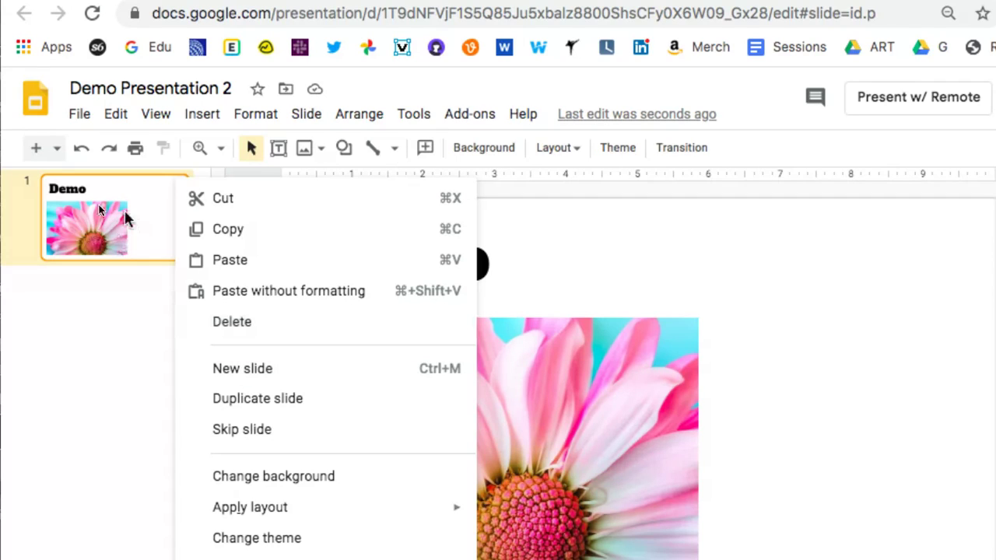
left_click(243, 369)
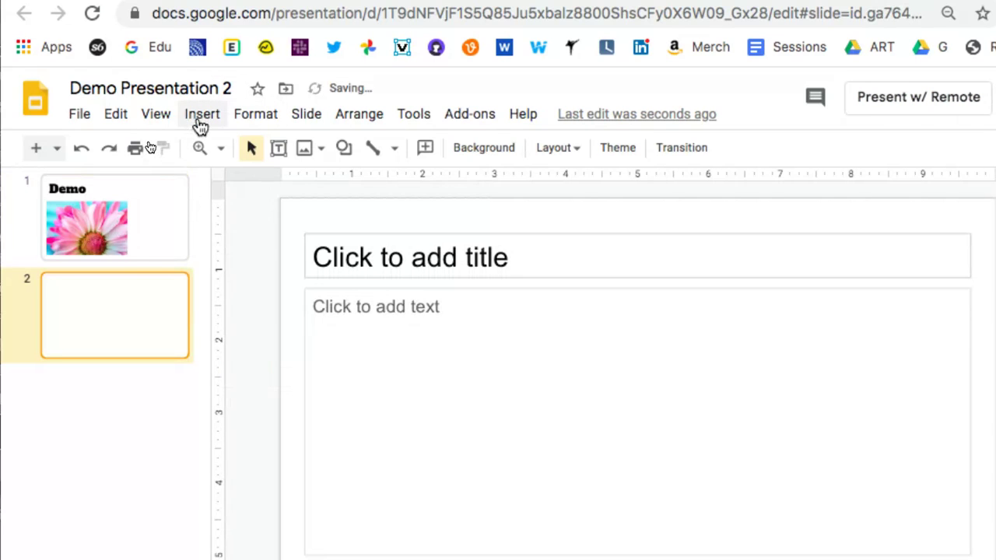
left_click(201, 115)
mouse_move(319, 121)
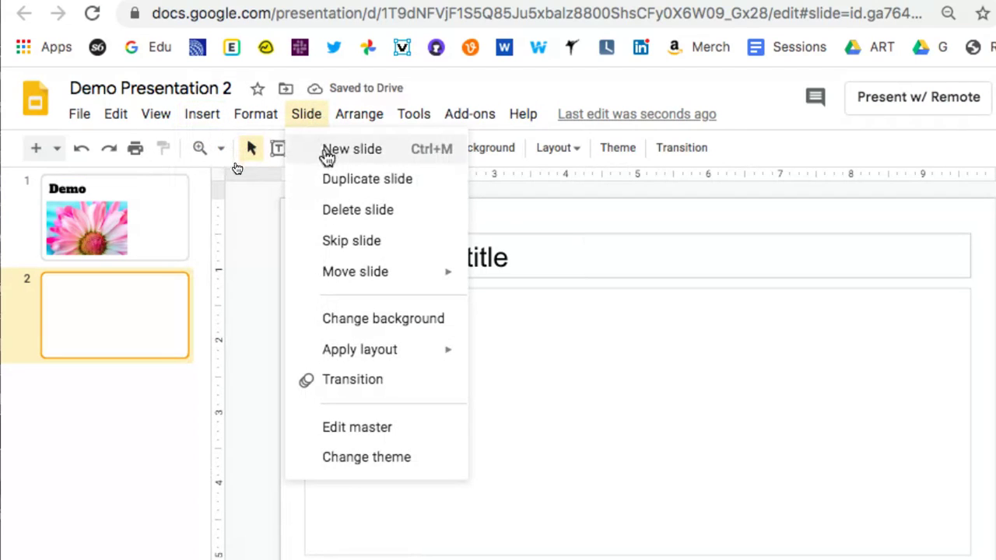
left_click(231, 241)
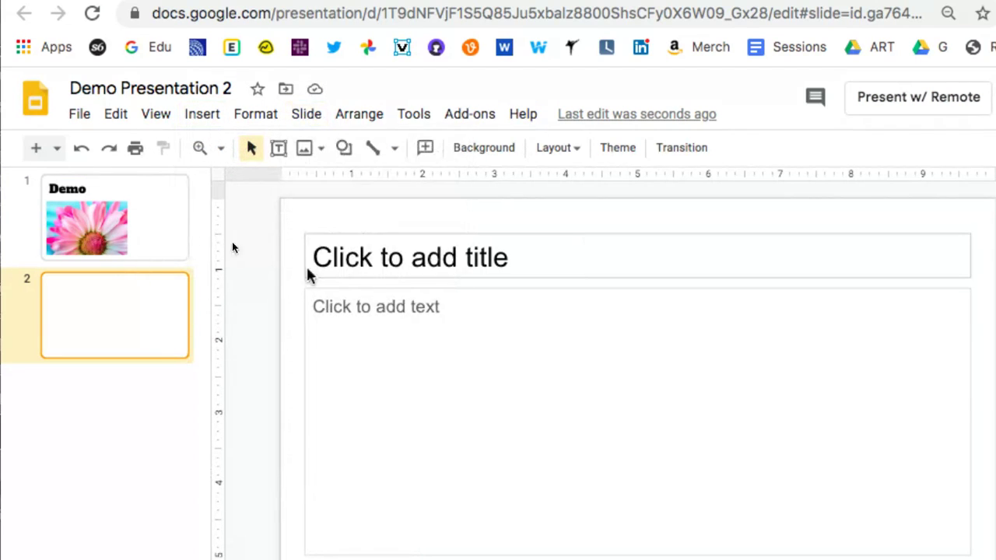
Delete the title and body placeholders so slide 2 is blank
left_click_drag(266, 232, 360, 329)
key("Delete")
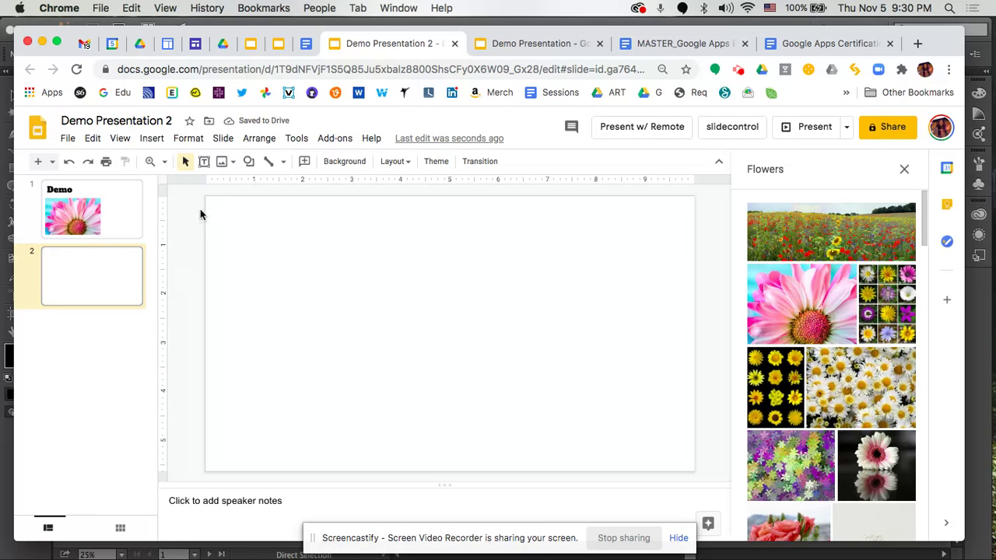
left_click(150, 140)
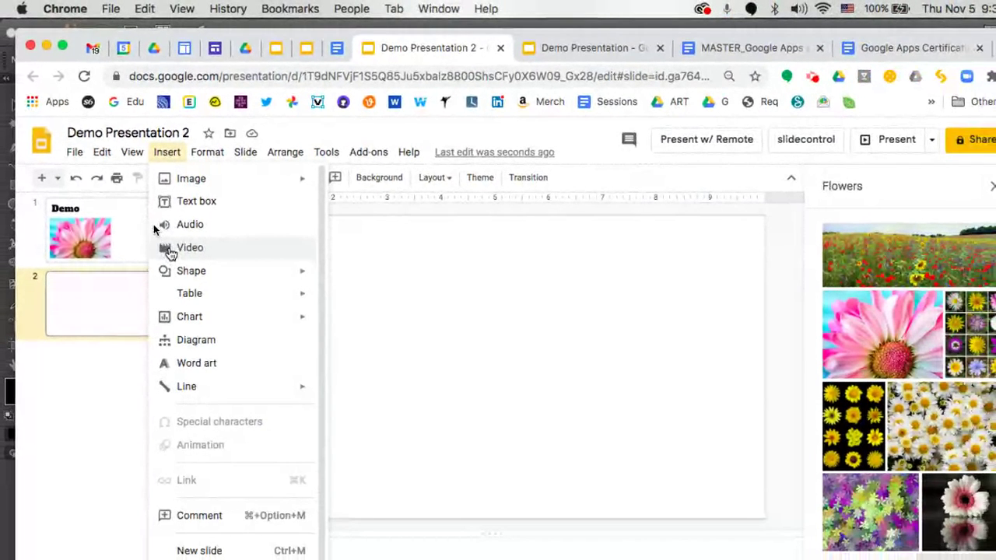
Insert the first '10 Minute Timer' YouTube result for '10 minute timer' onto slide 2
left_click(170, 251)
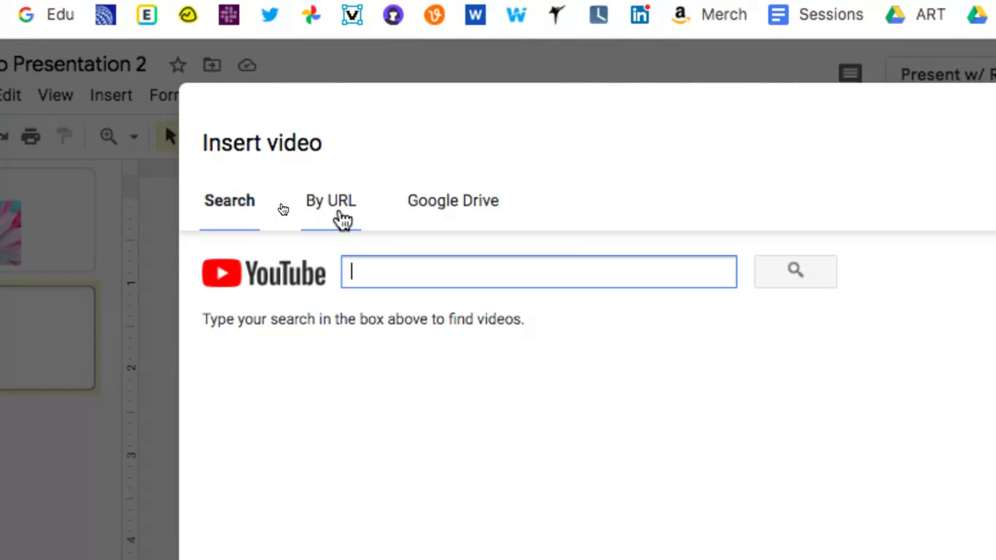
left_click(340, 217)
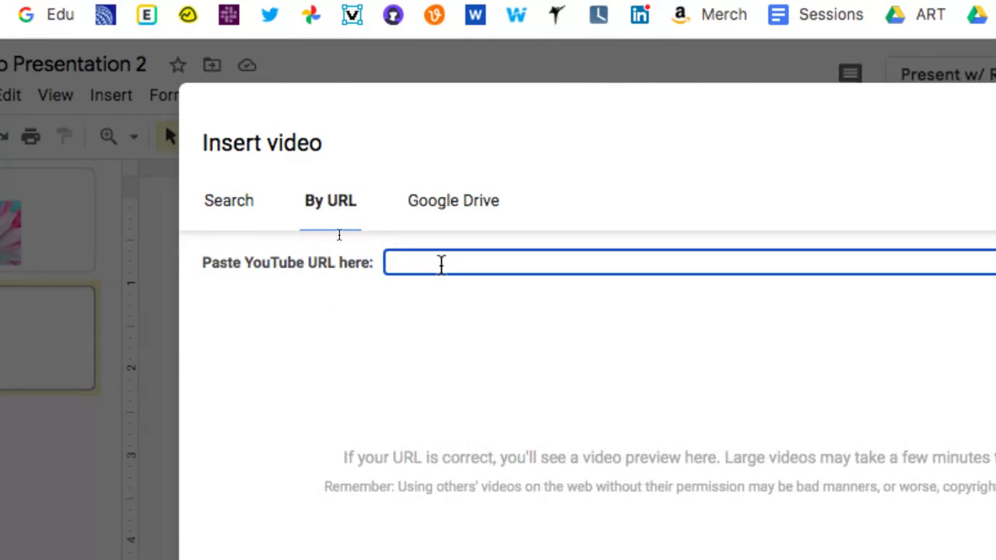
left_click(448, 208)
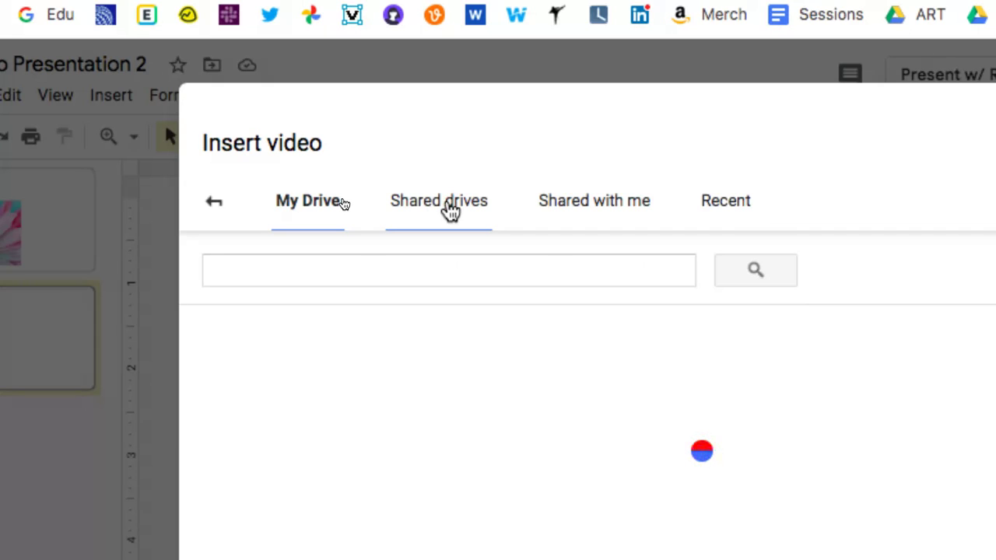
left_click(214, 208)
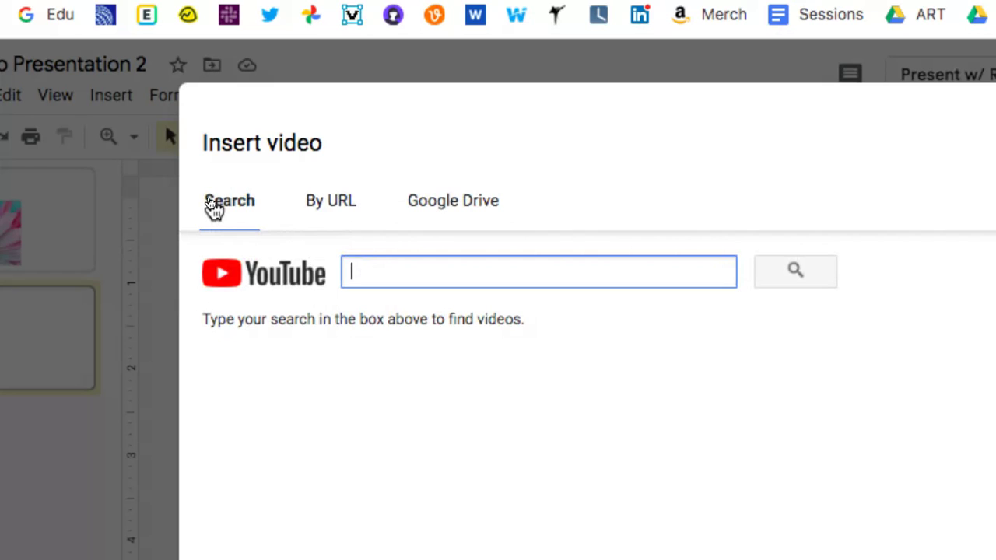
left_click(235, 210)
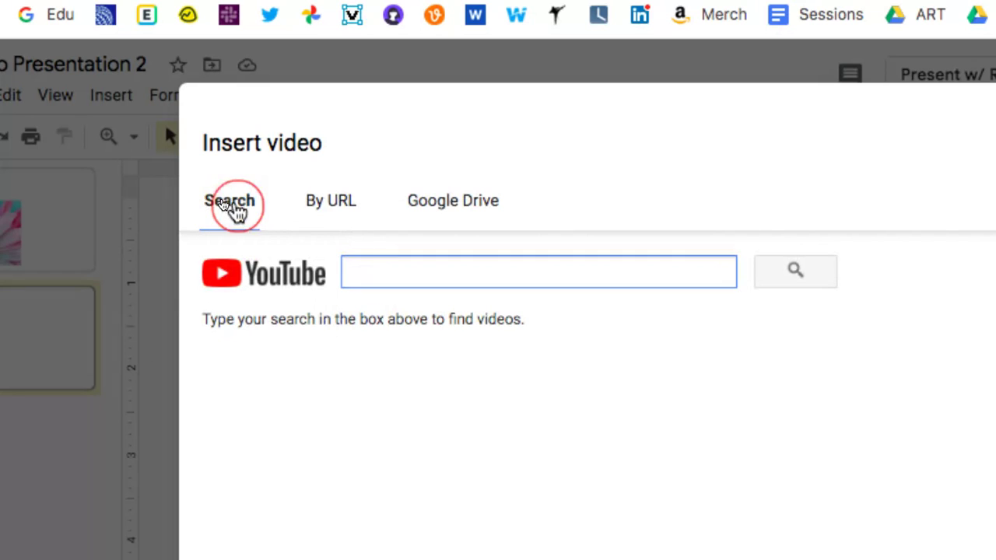
left_click(419, 279)
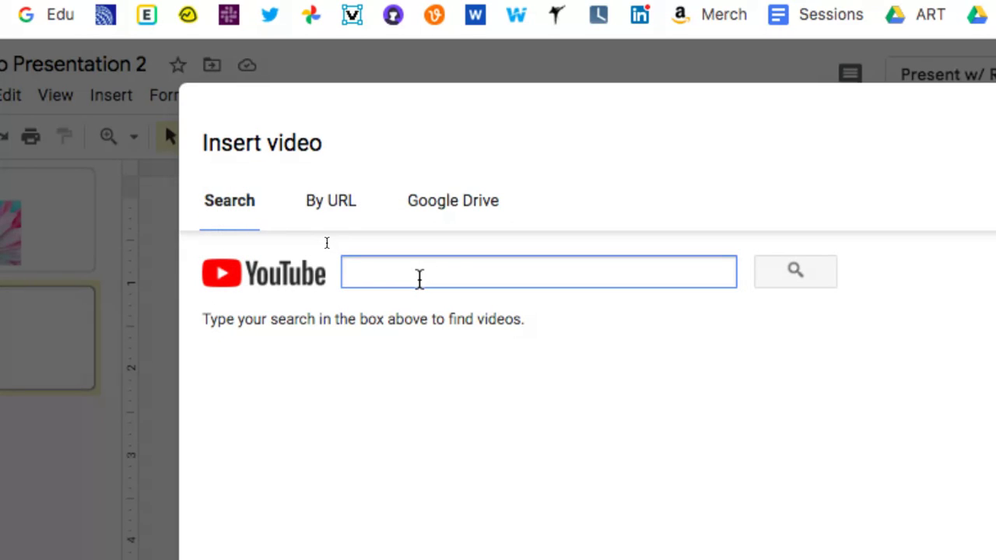
type("10 minute tim")
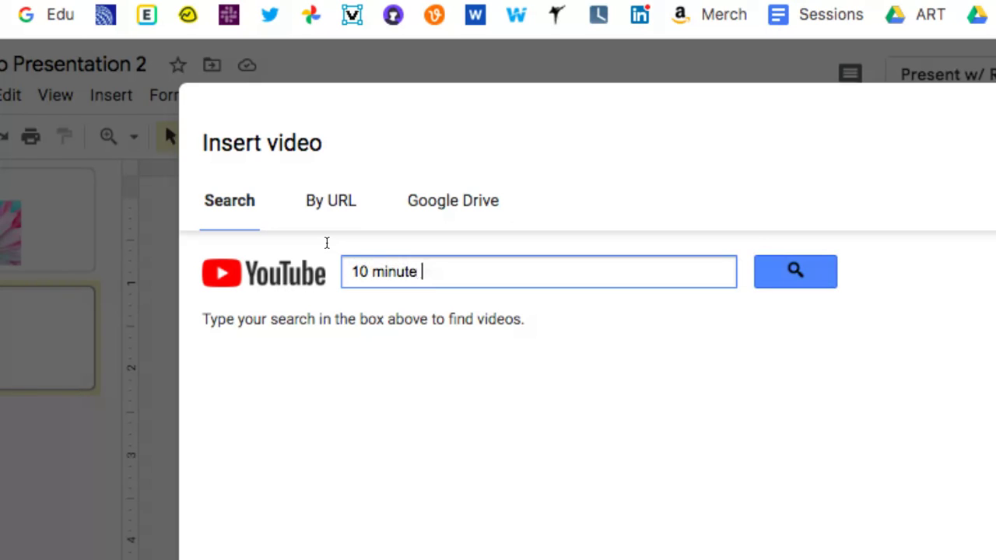
type("er")
left_click(809, 282)
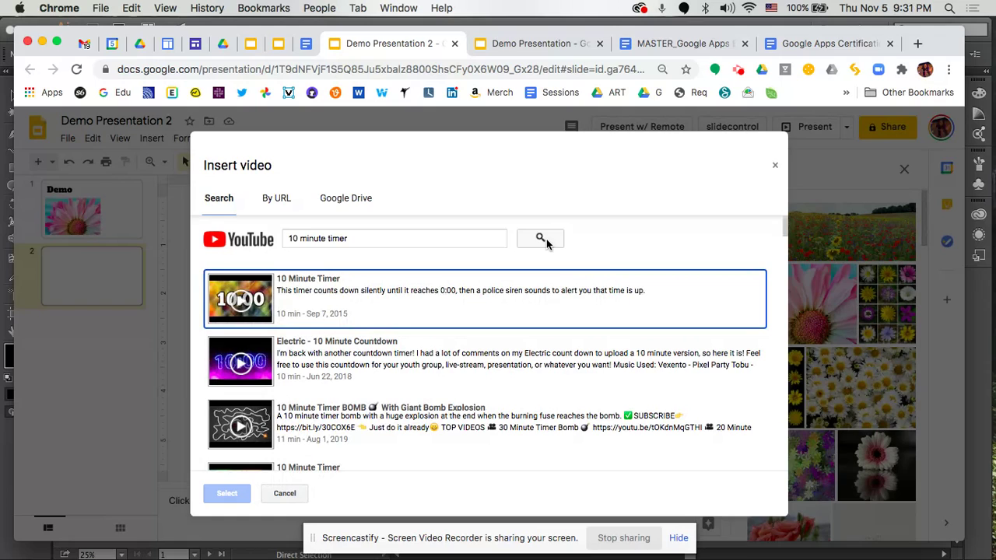
left_click(333, 294)
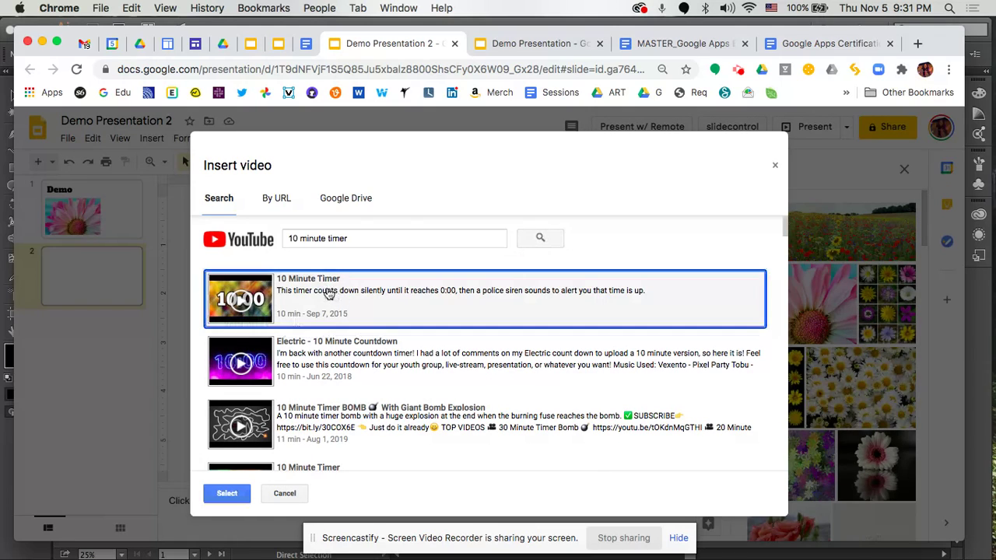
left_click(229, 498)
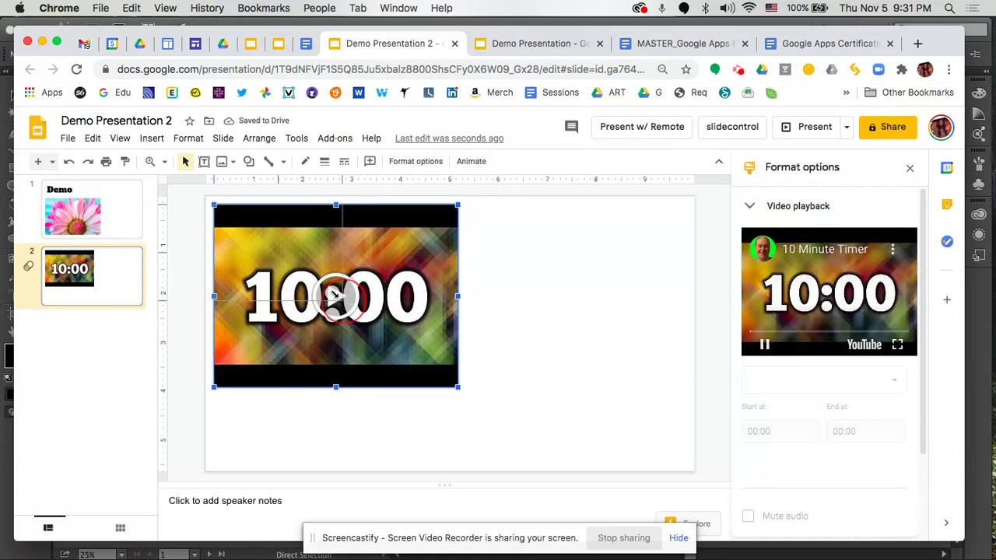
Shrink the timer video and move it to the top right of slide 2
left_click_drag(316, 281, 317, 281)
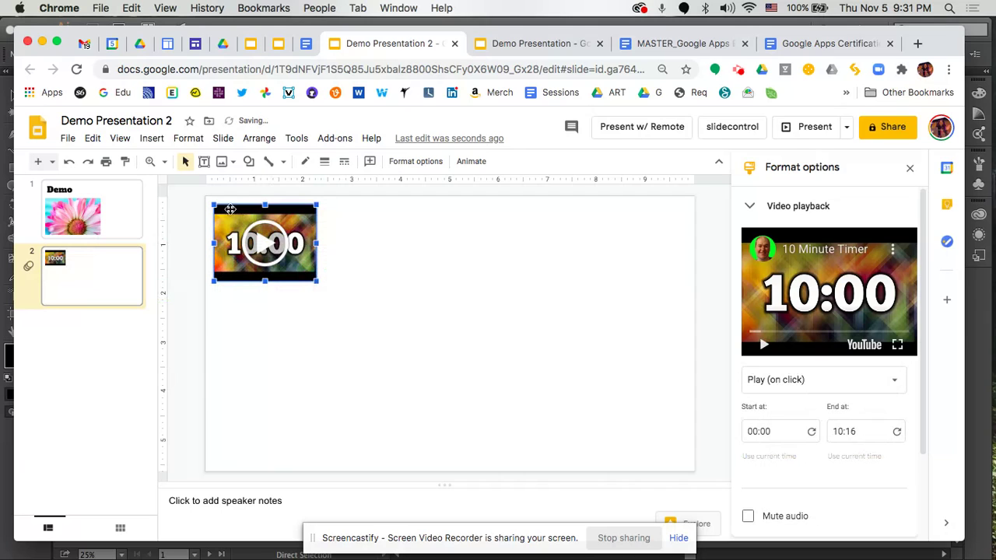
left_click_drag(232, 217, 598, 220)
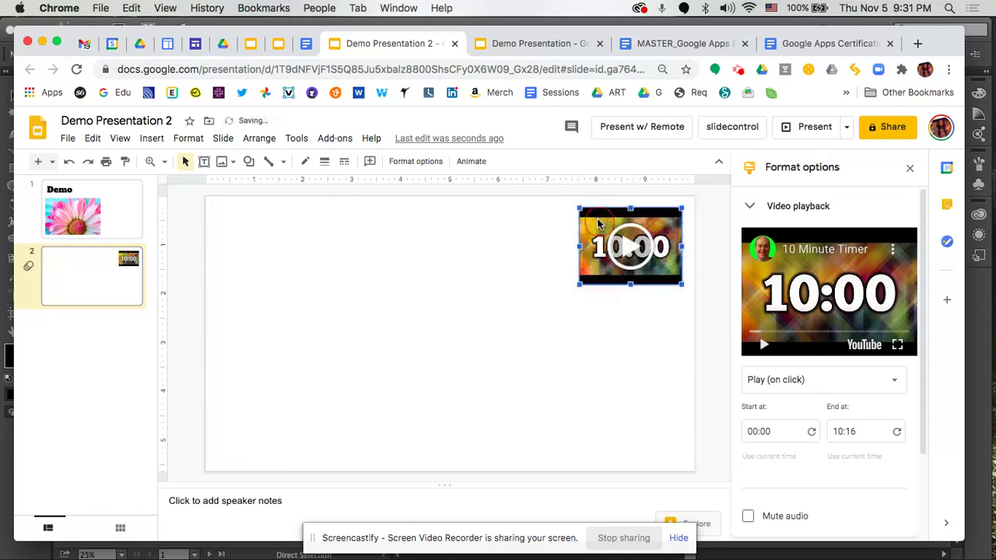
left_click(482, 331)
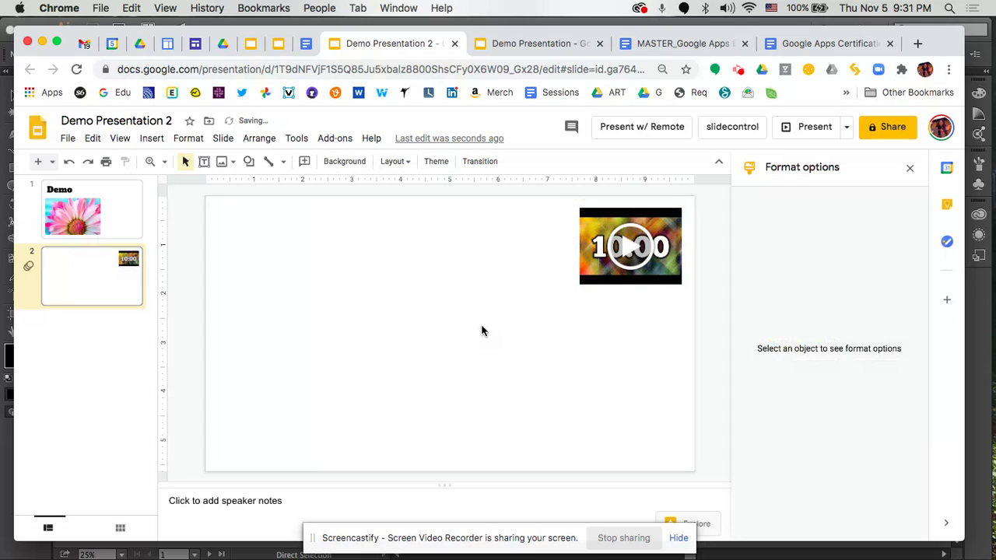
Copy slide 1's Demo title and flower image and paste them onto slide 2
left_click(111, 203)
left_click_drag(197, 221, 283, 321)
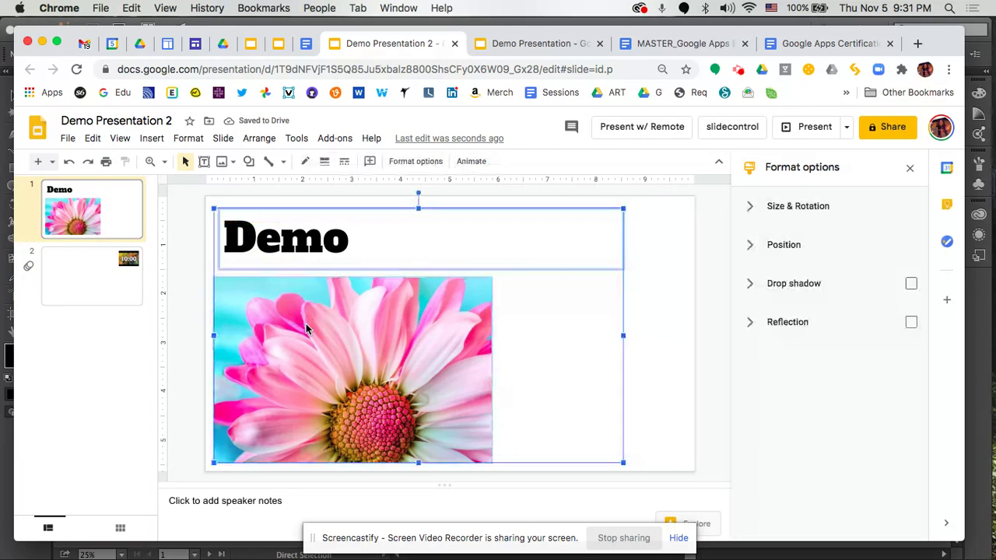
left_click(69, 260)
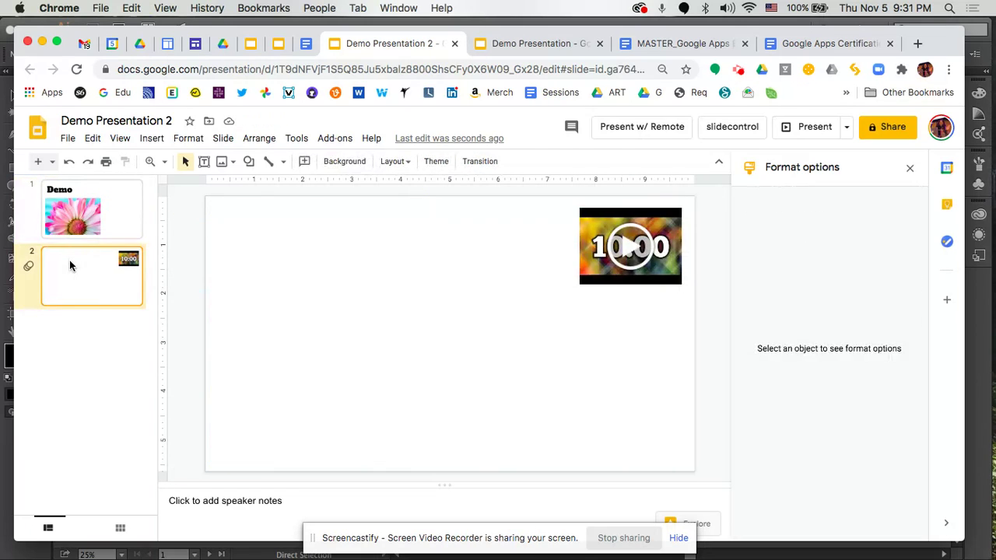
key("ctrl+v")
left_click(650, 375)
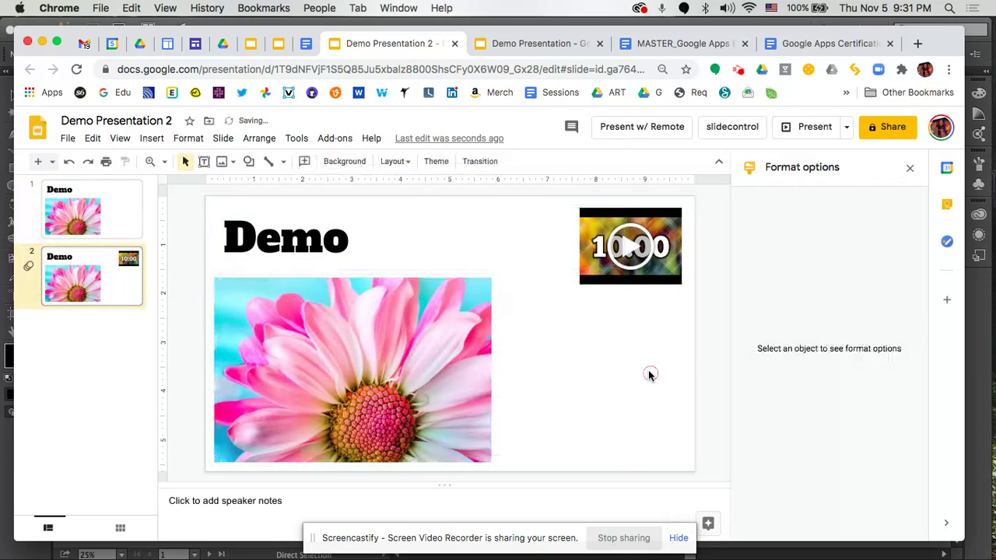
left_click(450, 351)
left_click(543, 380)
Add a text box right of the flower reading 'Crop this photo and add a tagline', then select the timer video
left_click(203, 161)
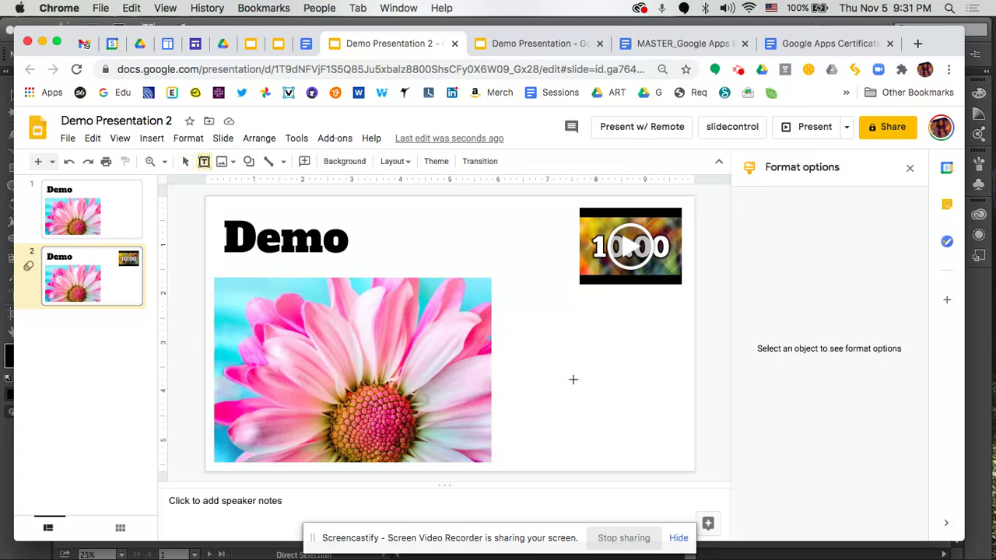
left_click_drag(507, 328, 681, 455)
type("C")
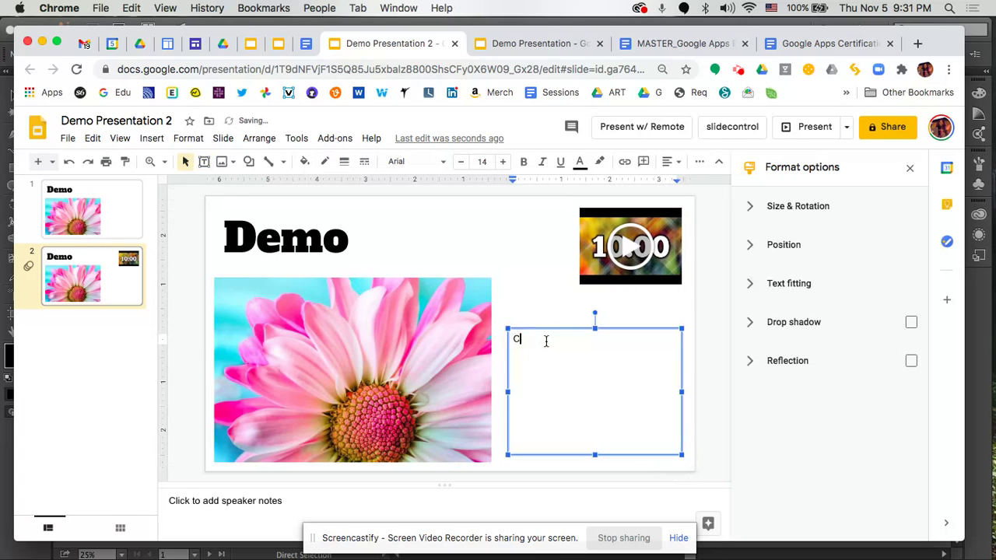
type("rop this photo and add a tagline.")
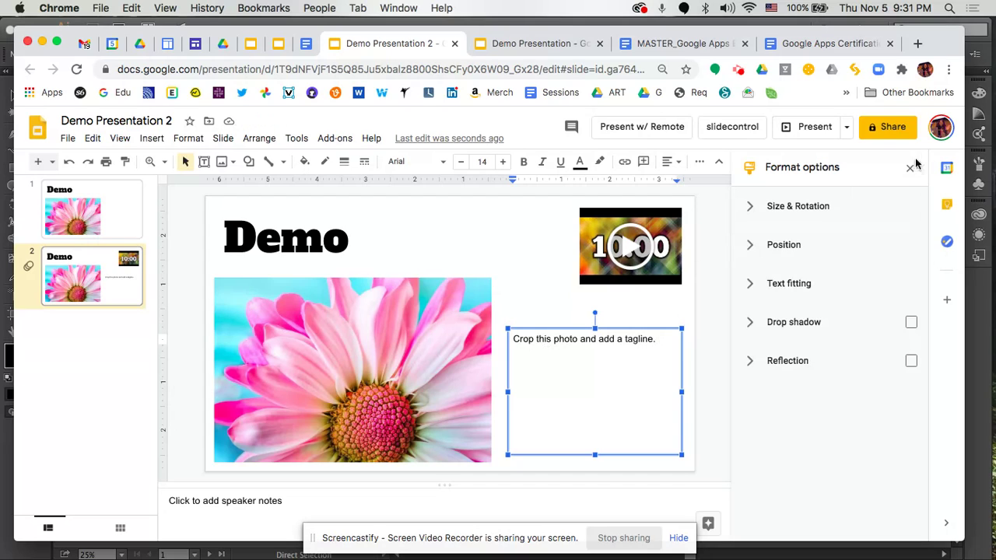
left_click(585, 217)
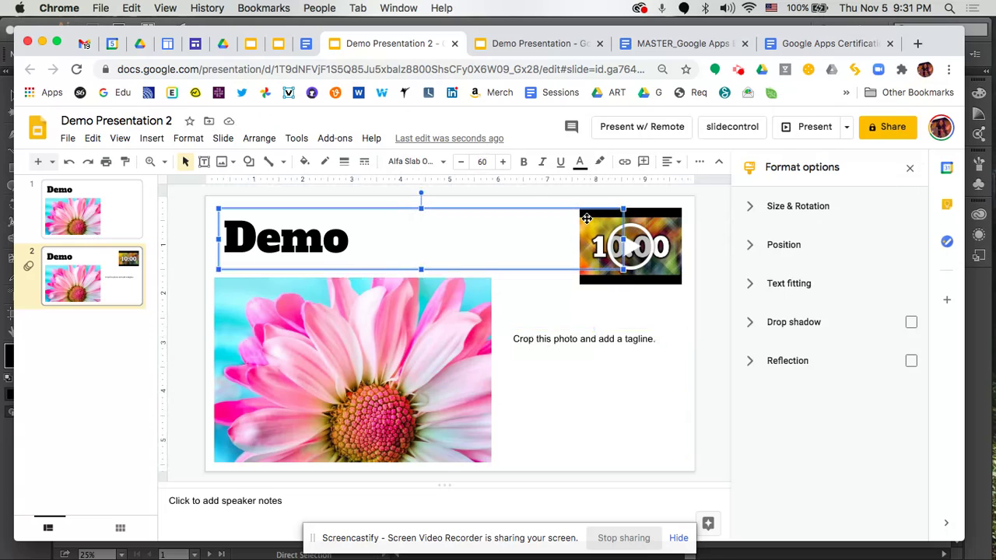
left_click(662, 225)
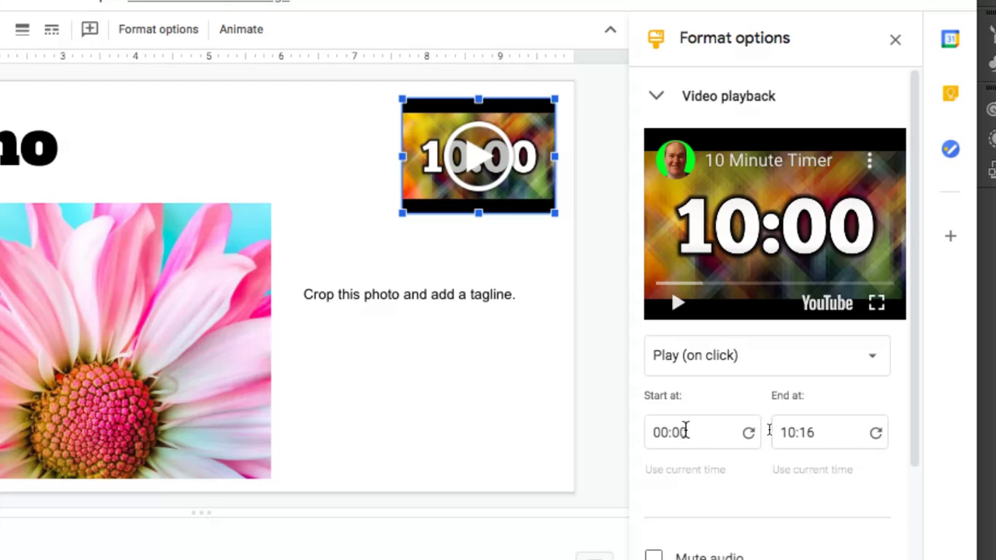
Change the timer video's End at time from 10:16 to 10:00, keeping play on click
left_click(827, 432)
key("BackSpace")
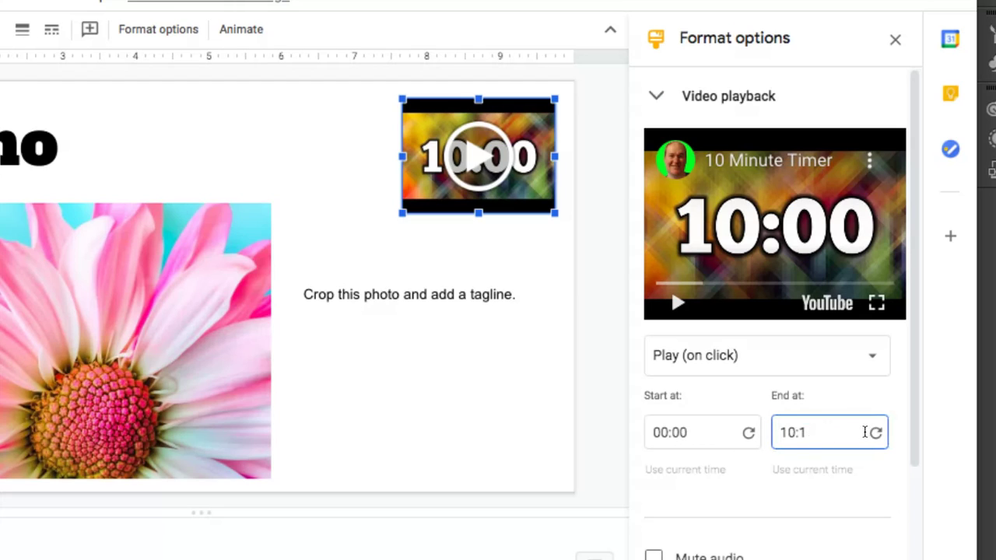
type("00")
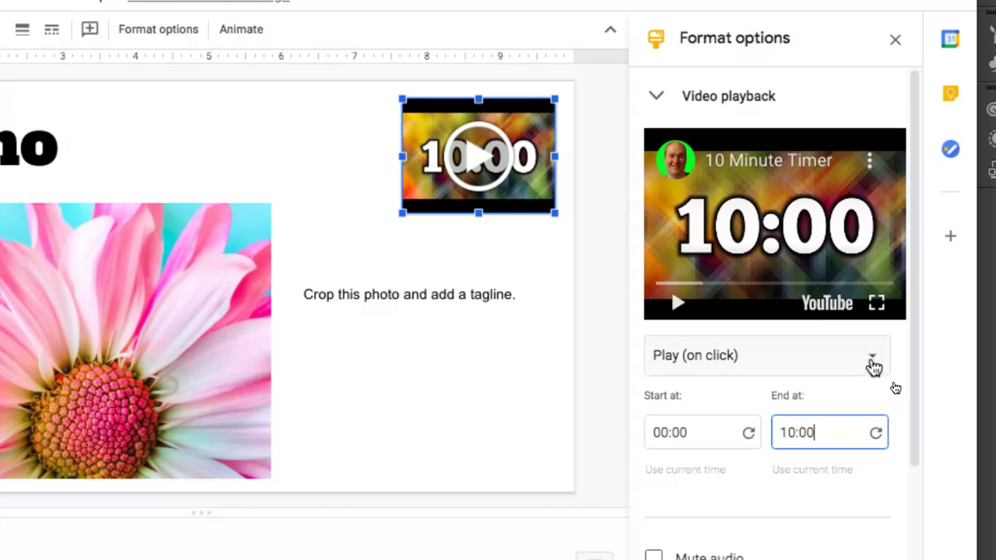
left_click(874, 366)
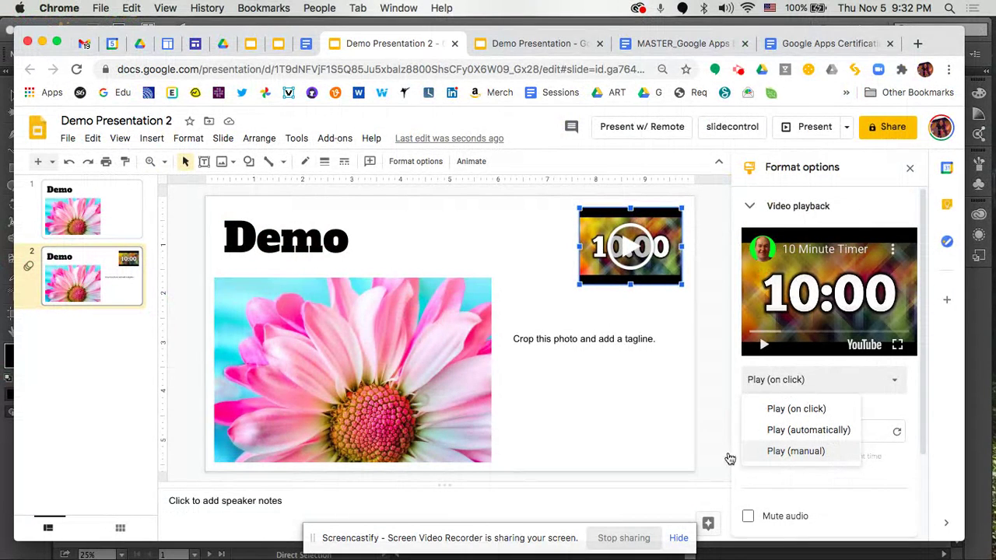
left_click(600, 445)
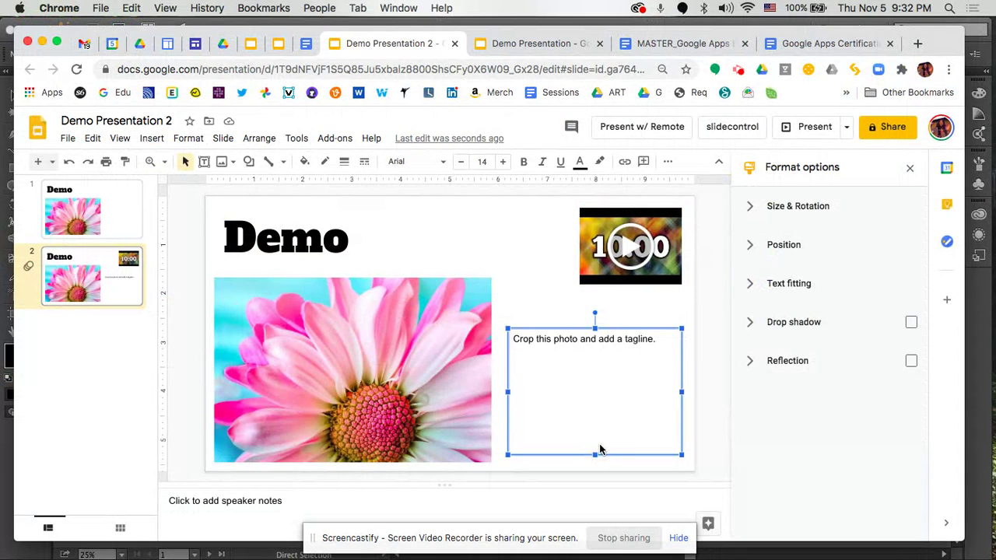
left_click(471, 205)
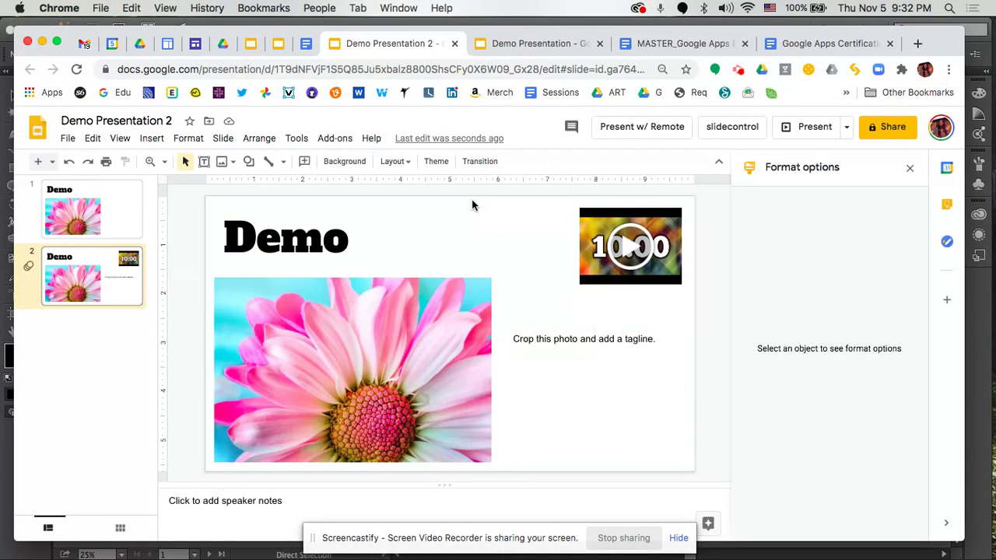